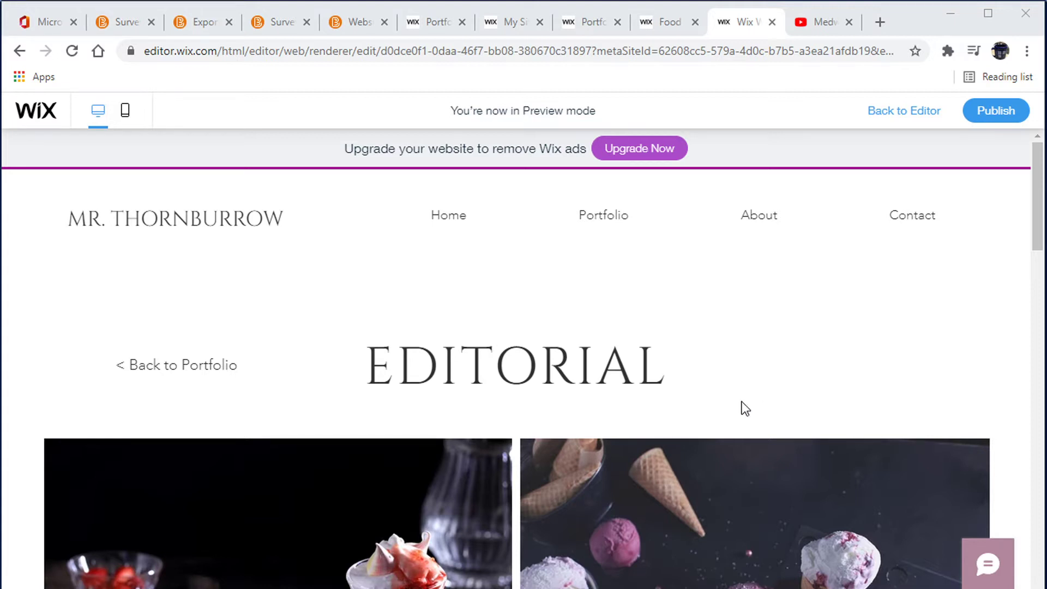
# Step: In preview, open the Portfolio's Video project page, then return to the editor
pyautogui.click(595, 224)
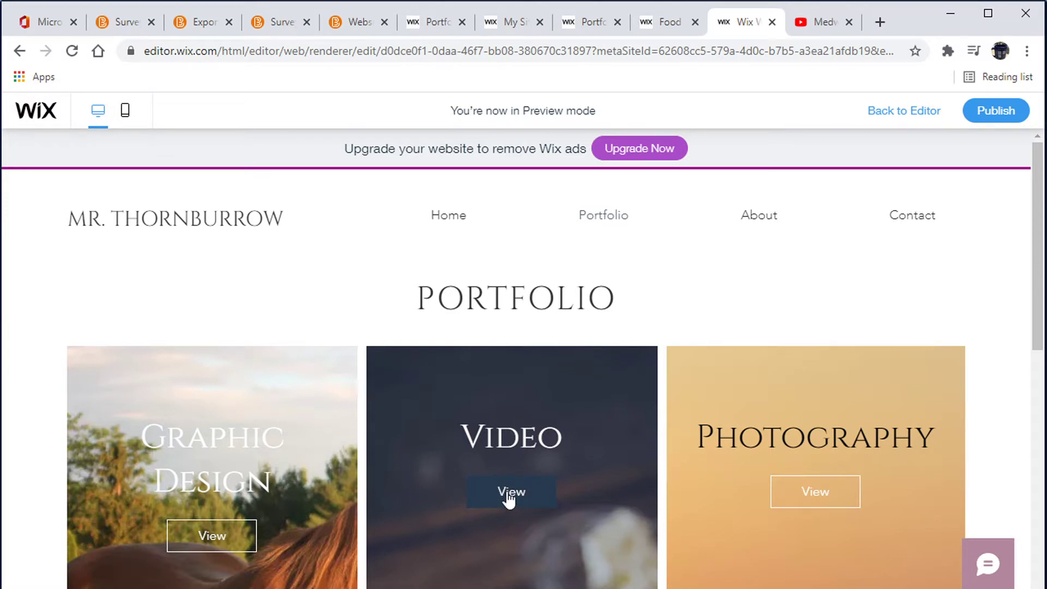
pyautogui.scroll(-3, 584, 505)
pyautogui.scroll(1, 584, 505)
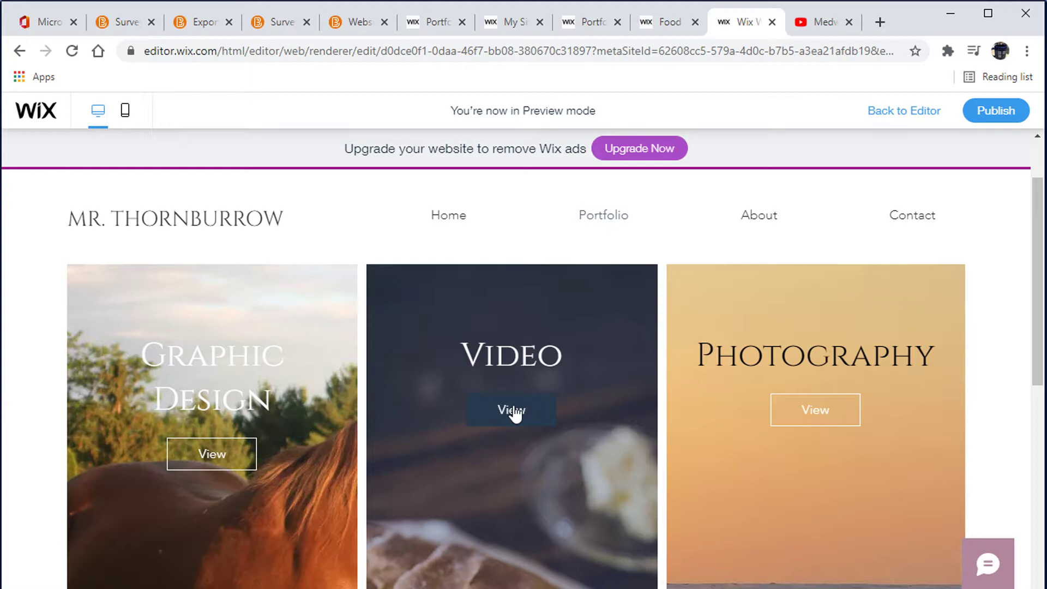
pyautogui.click(512, 413)
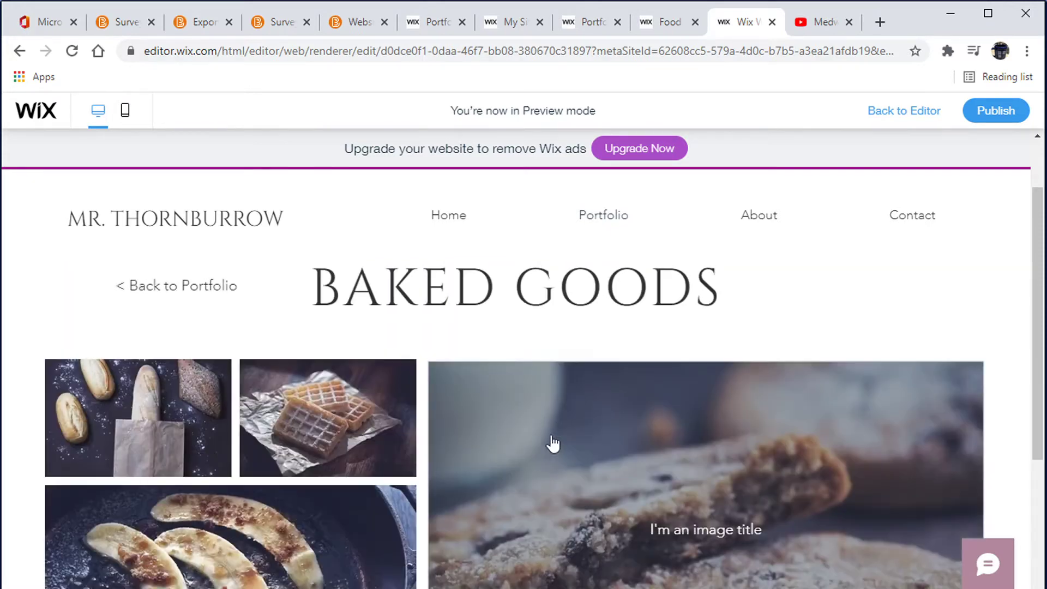
pyautogui.scroll(-5, 505, 496)
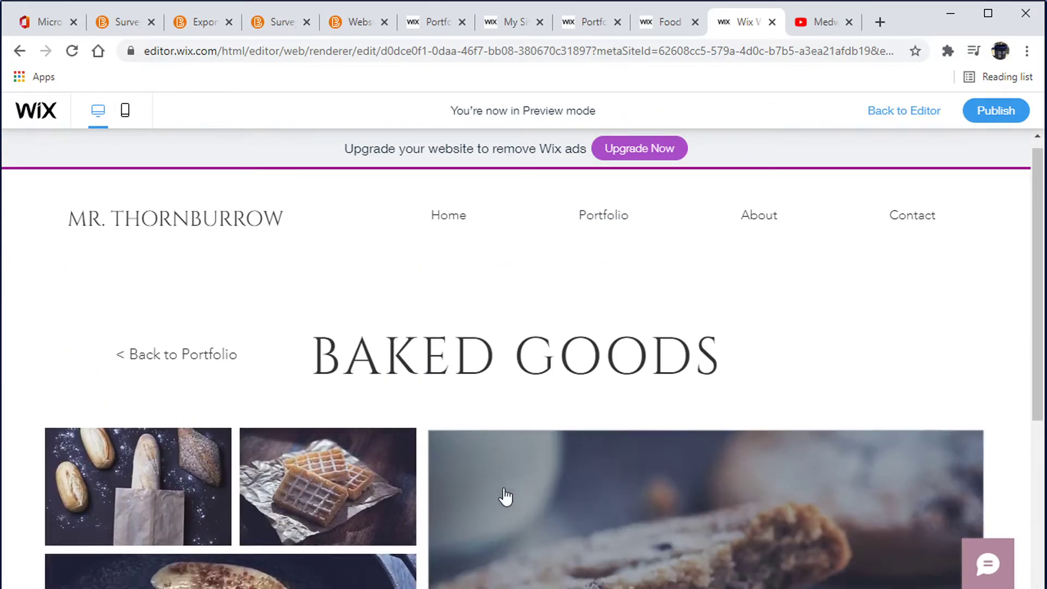
pyautogui.scroll(5, 505, 497)
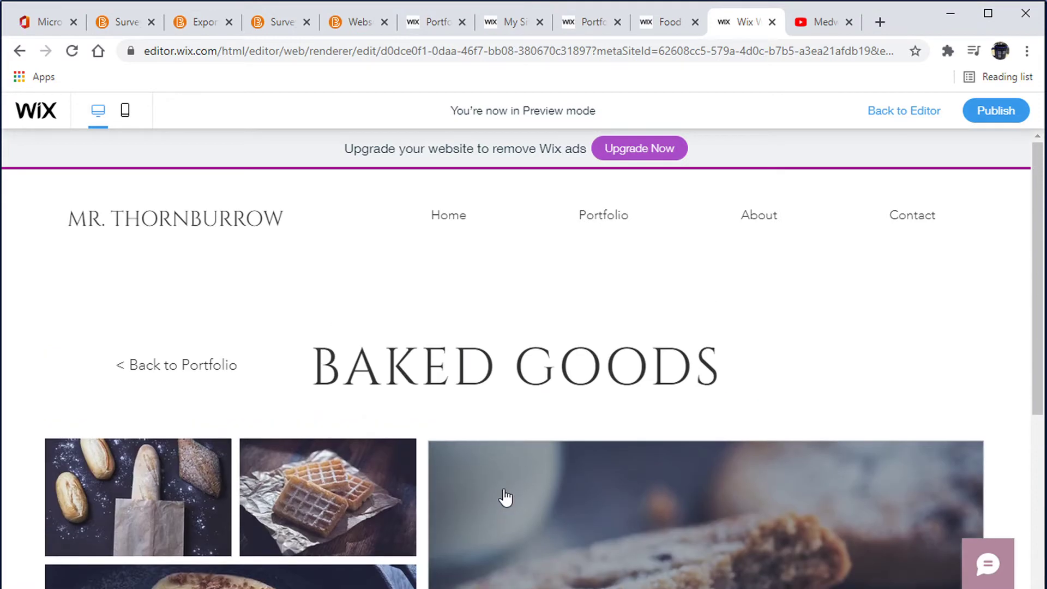
pyautogui.scroll(-2, 504, 496)
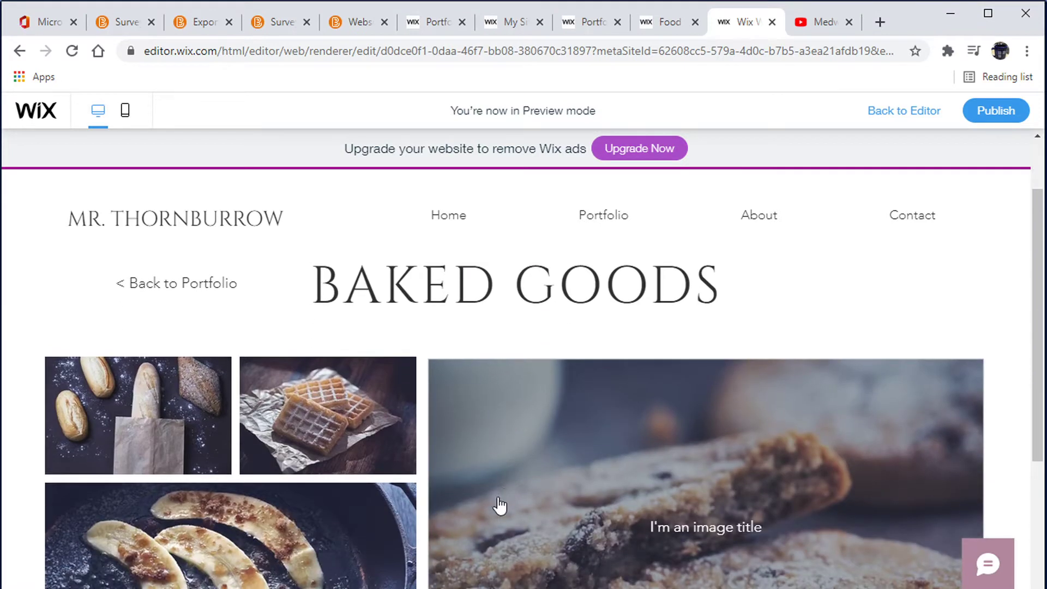
pyautogui.click(908, 112)
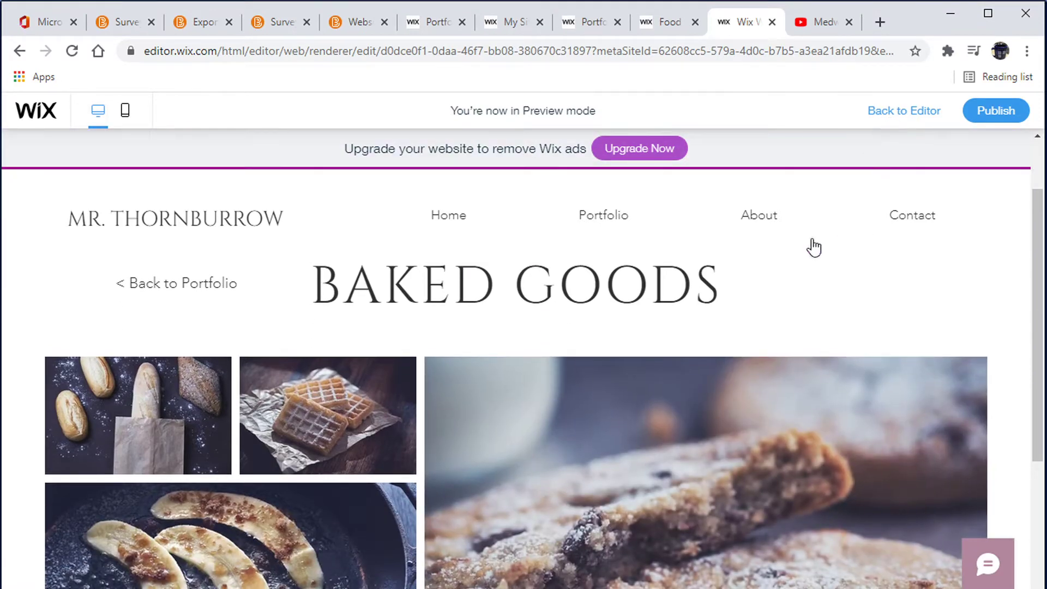
# Step: Replace the BAKED GOODS heading text with VIDEO
pyautogui.click(620, 297)
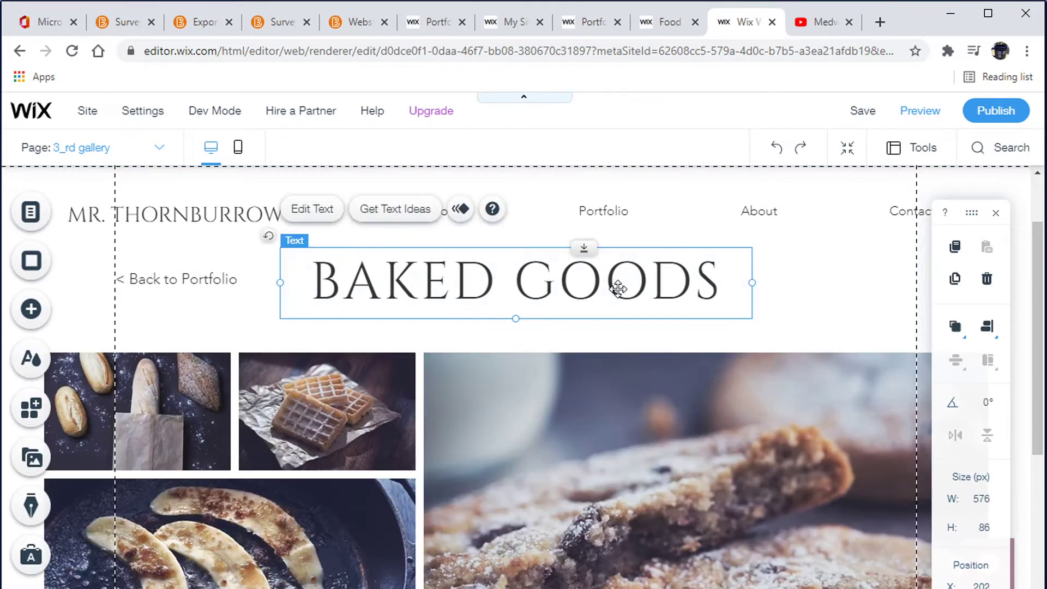
pyautogui.click(620, 285)
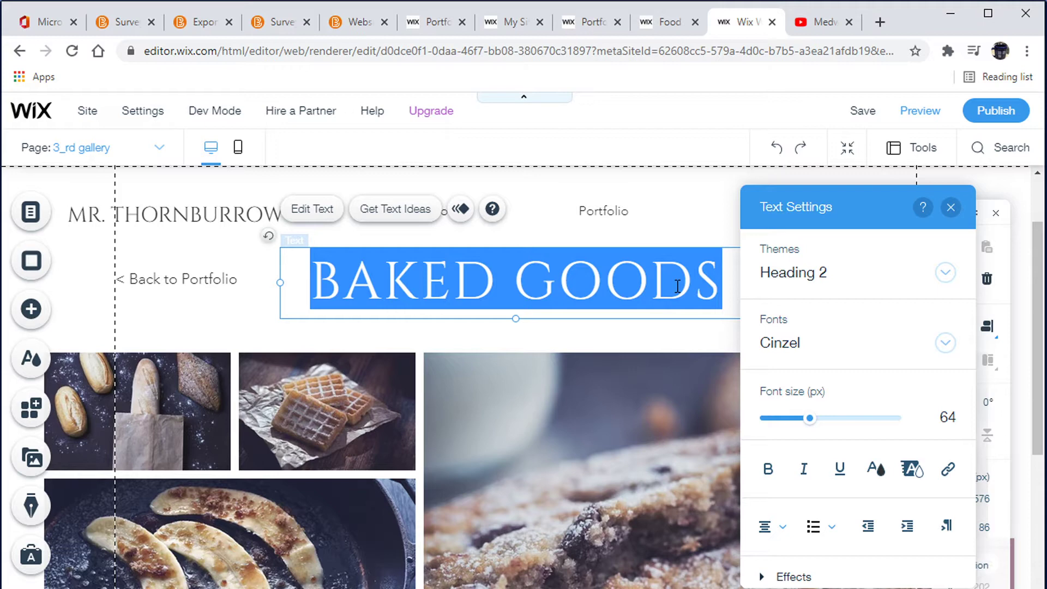
pyautogui.write('VIDEO')
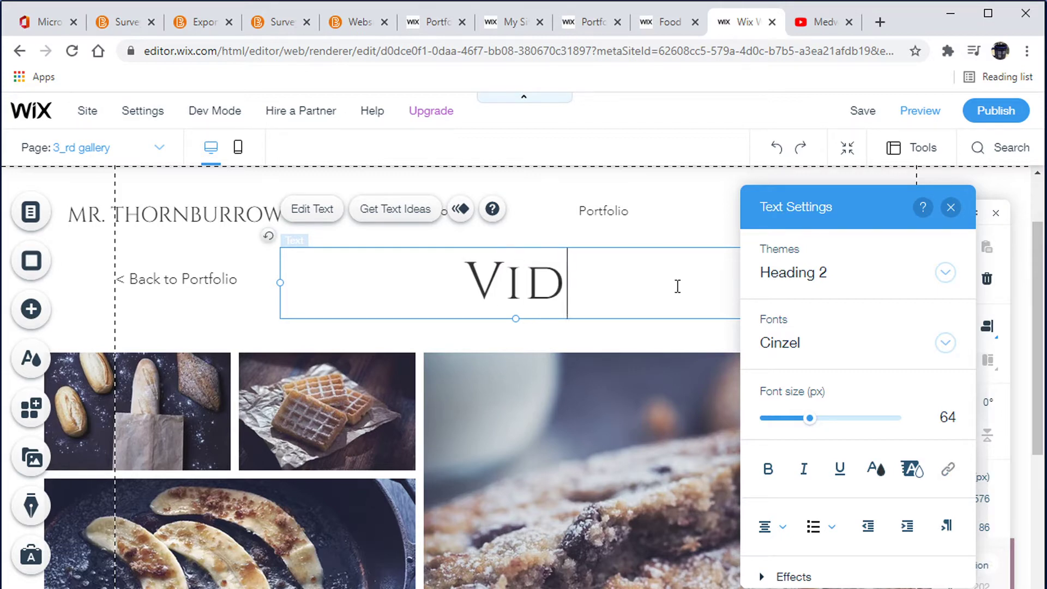
pyautogui.click(176, 433)
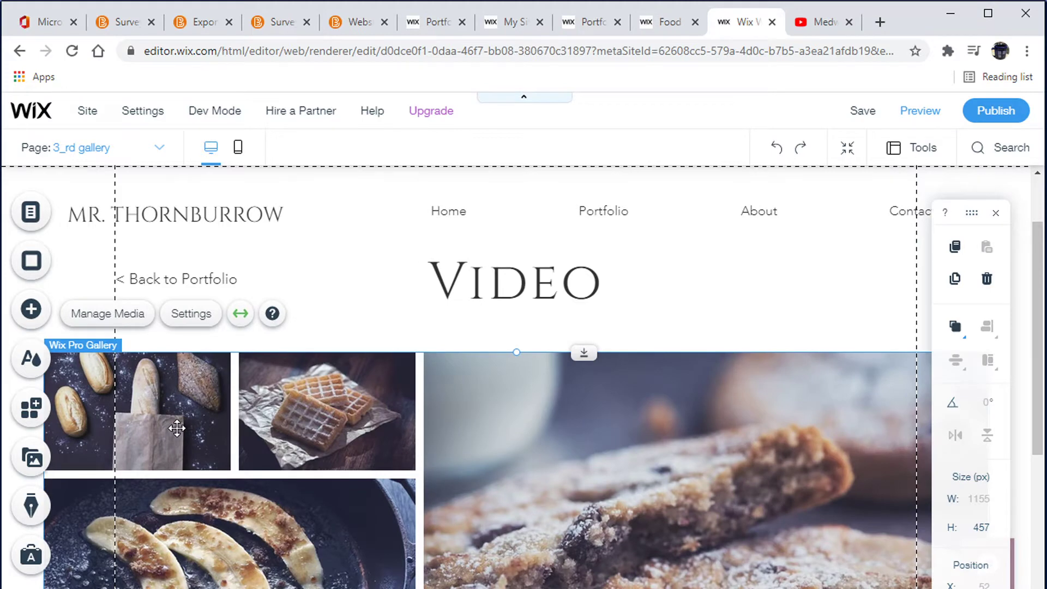
pyautogui.scroll(-1, 423, 479)
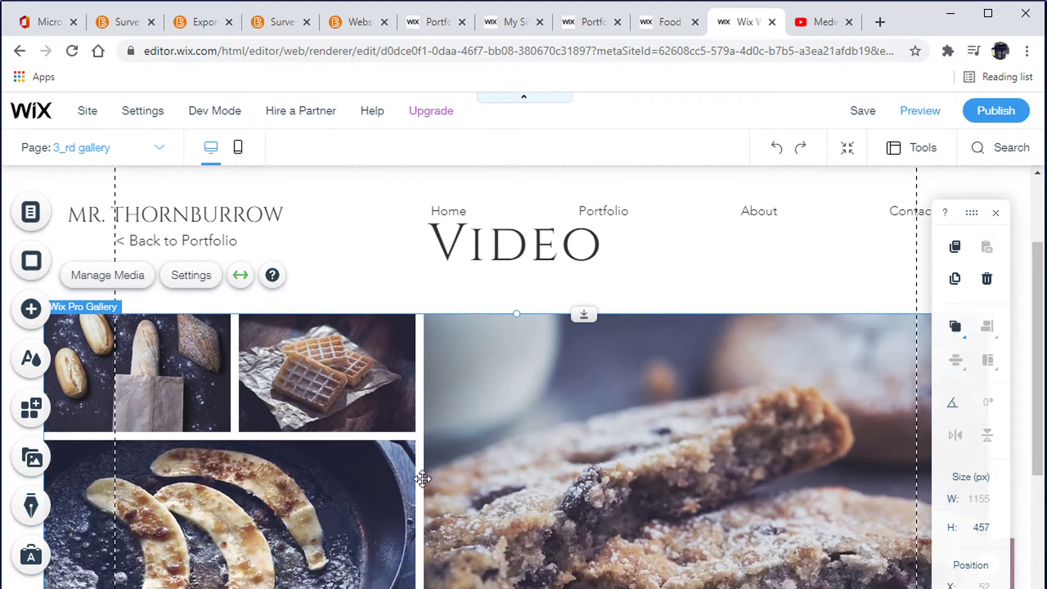
pyautogui.scroll(-1, 423, 479)
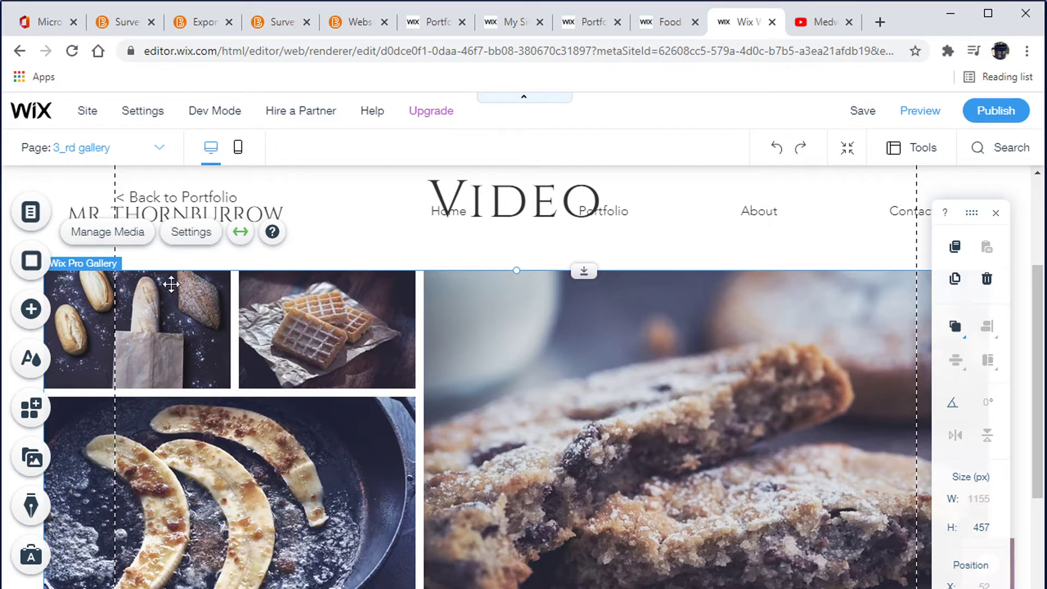
# Step: From the gallery's Manage Media organiser, open the Choose Videos media manager via Add Media > Video
pyautogui.click(126, 234)
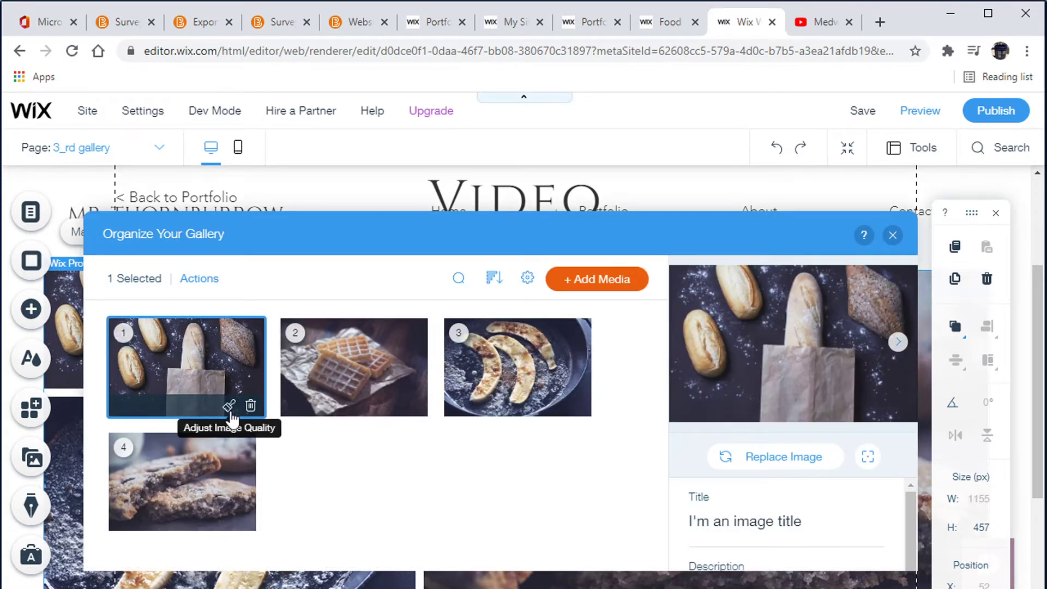
pyautogui.click(604, 289)
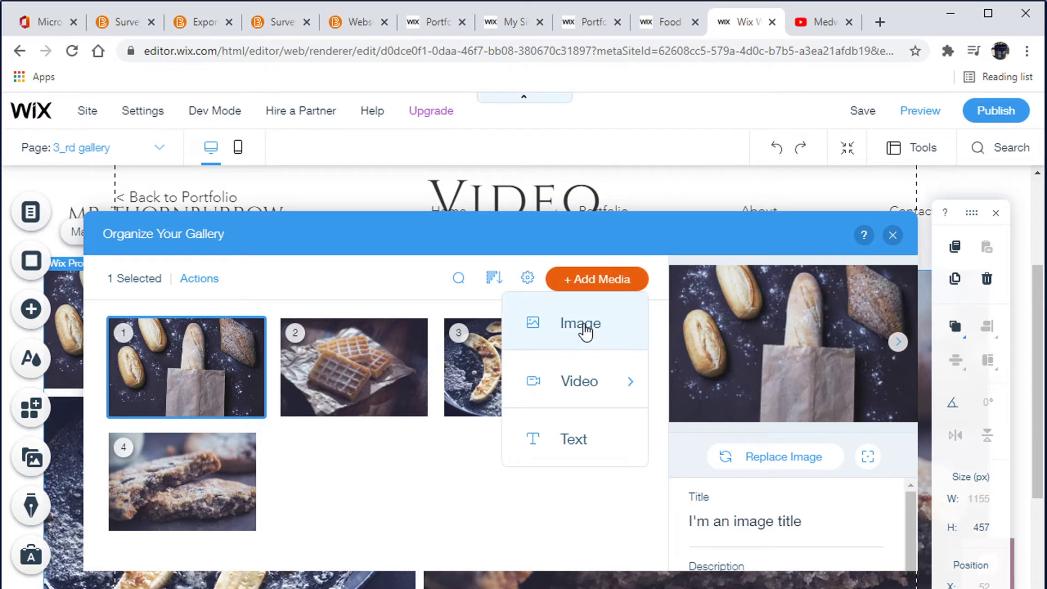
pyautogui.moveTo(579, 391)
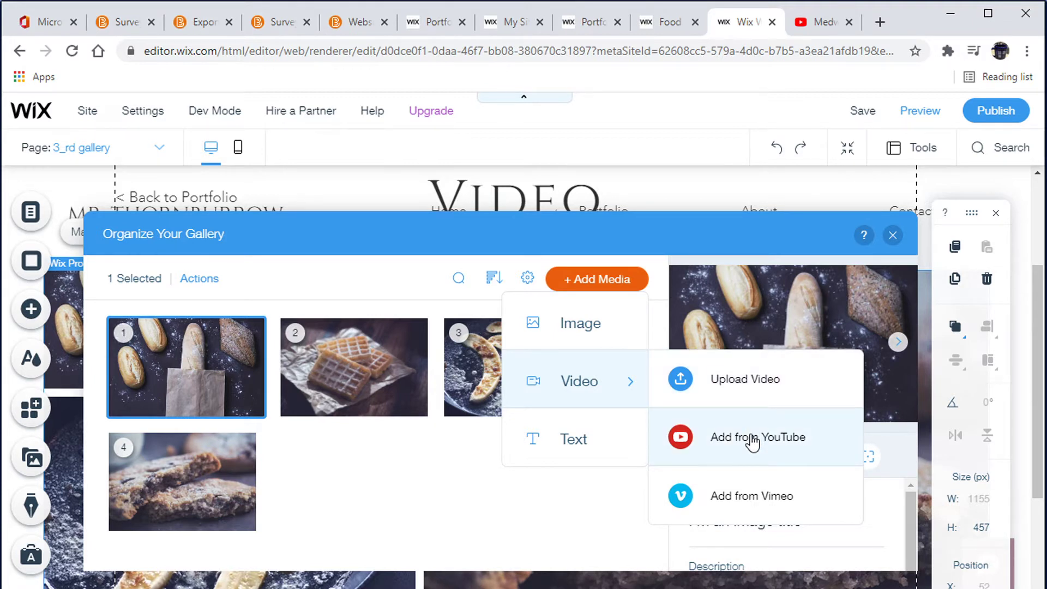
pyautogui.click(753, 382)
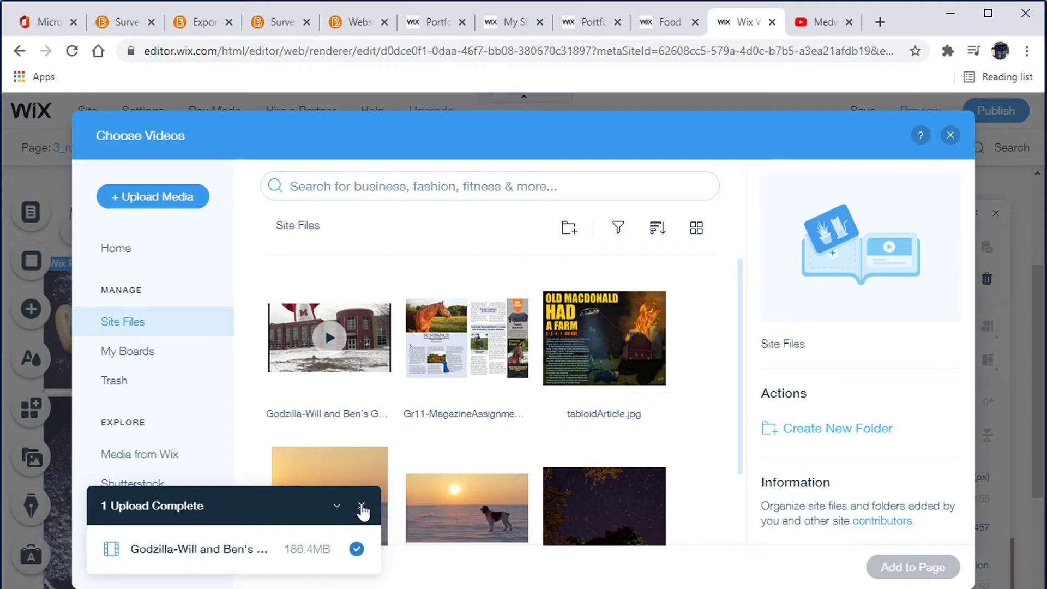
pyautogui.click(361, 509)
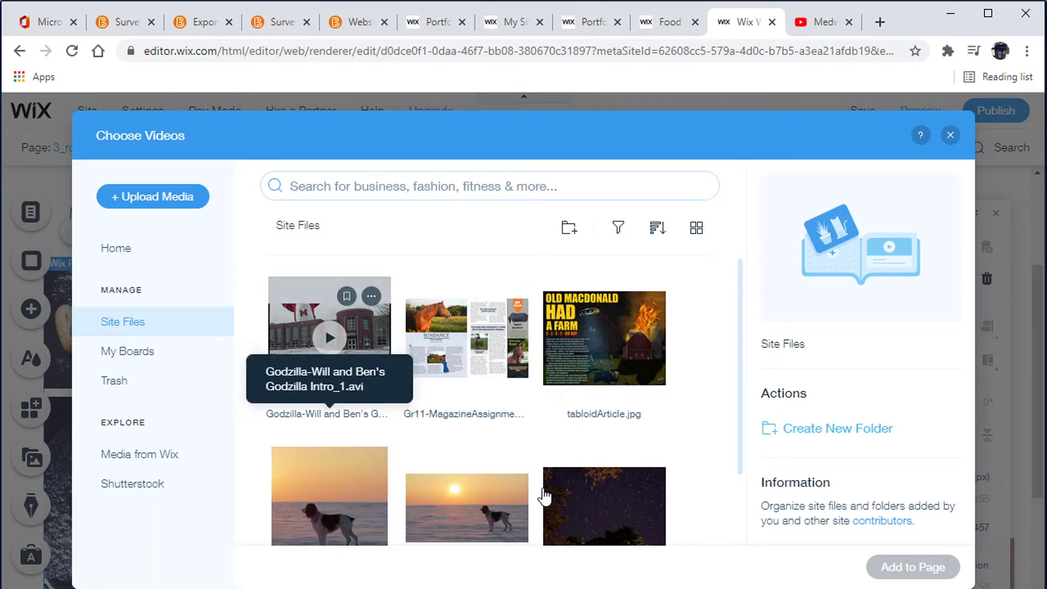
# Step: Upload Animated Bullet.mov from the computer into the site's files
pyautogui.click(162, 197)
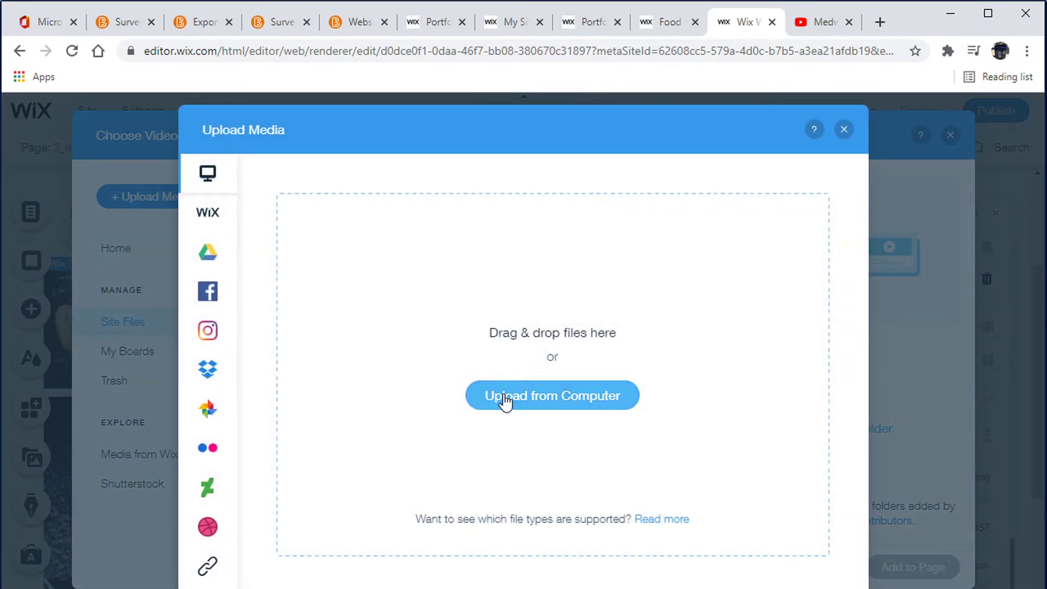
pyautogui.click(503, 397)
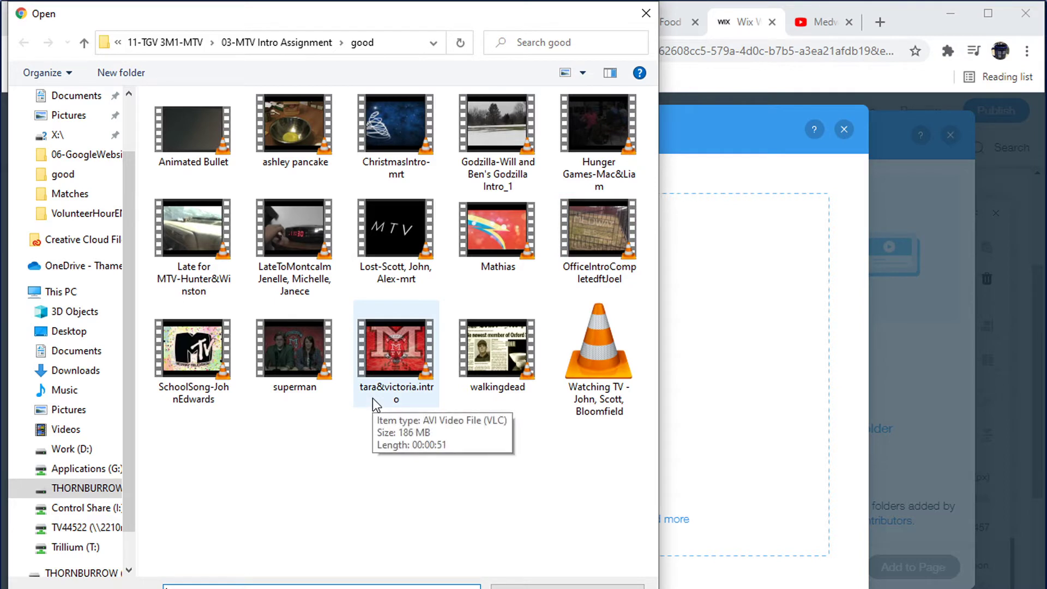
pyautogui.click(197, 130)
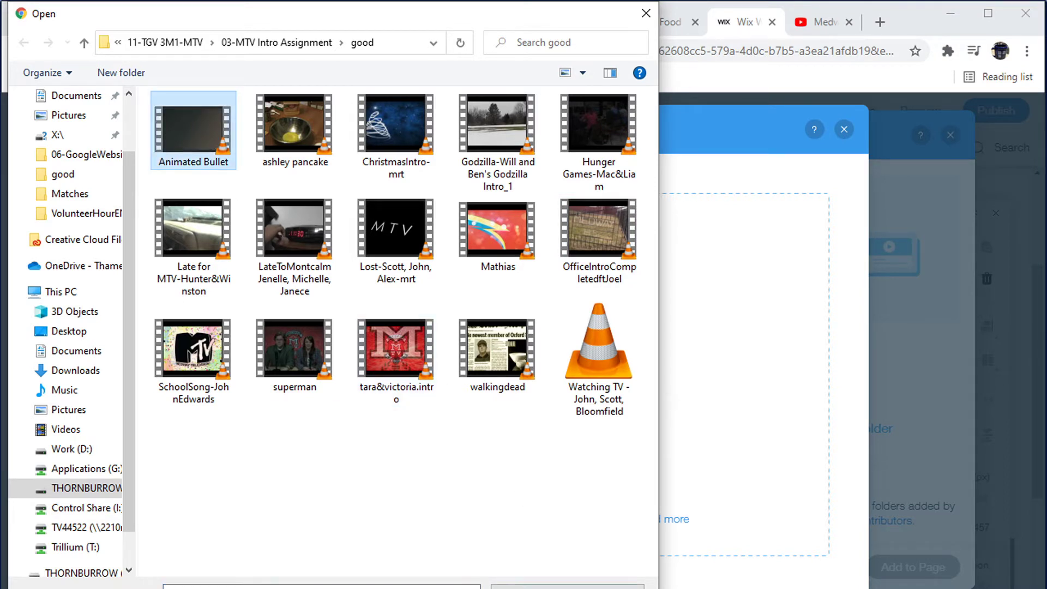
pyautogui.press('Return')
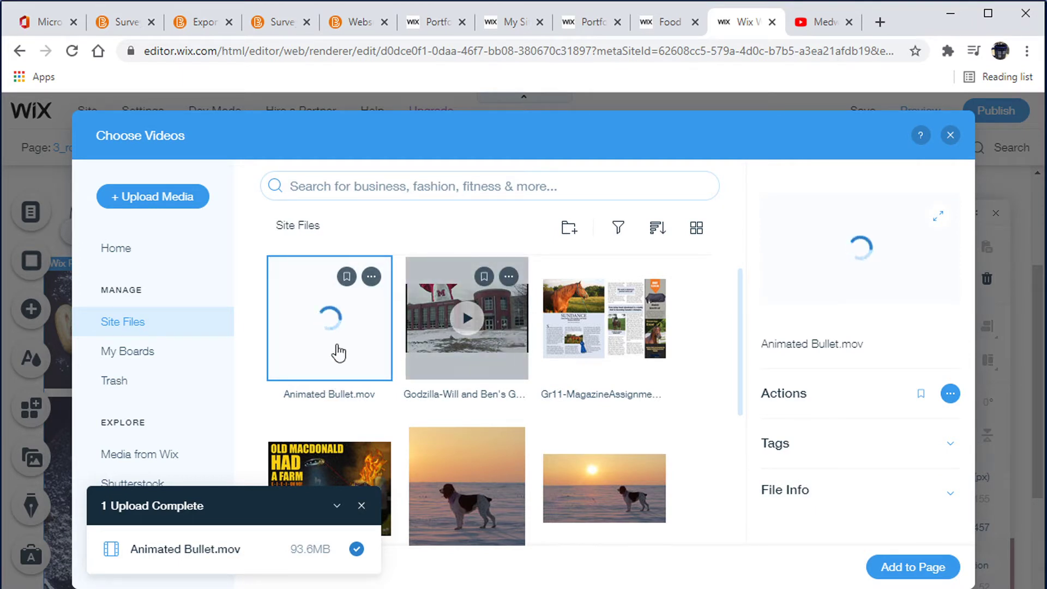
# Step: Select the Godzilla intro video and view its file type and size under File Info
pyautogui.click(512, 345)
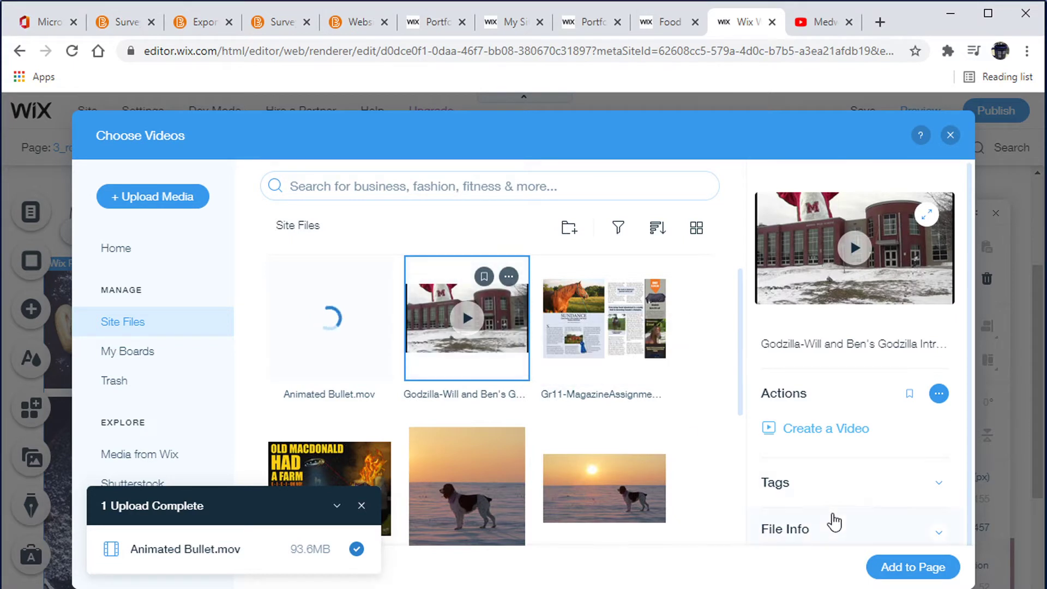
pyautogui.scroll(-1, 832, 520)
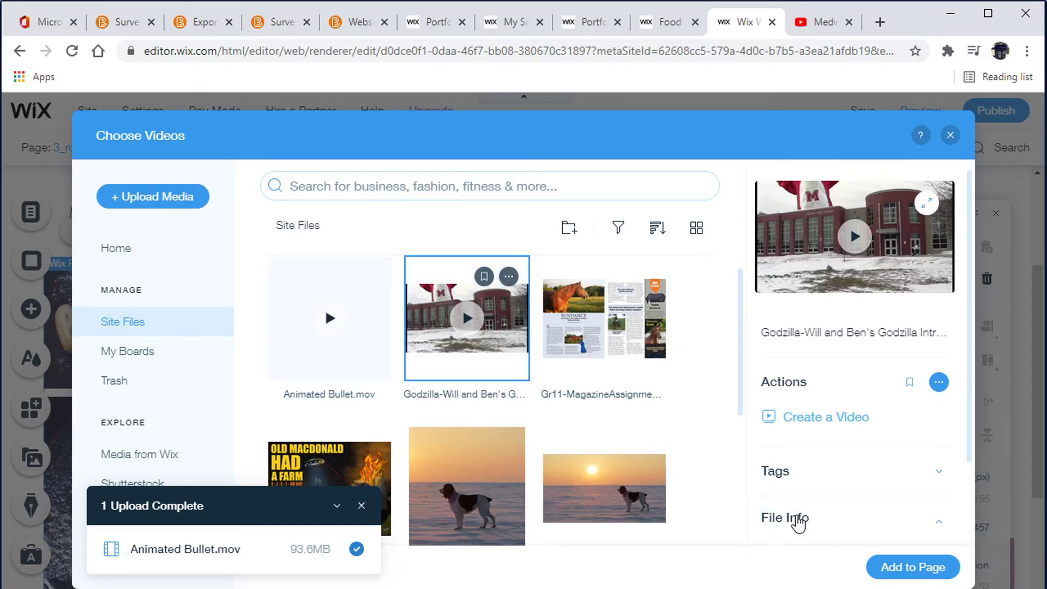
pyautogui.click(938, 520)
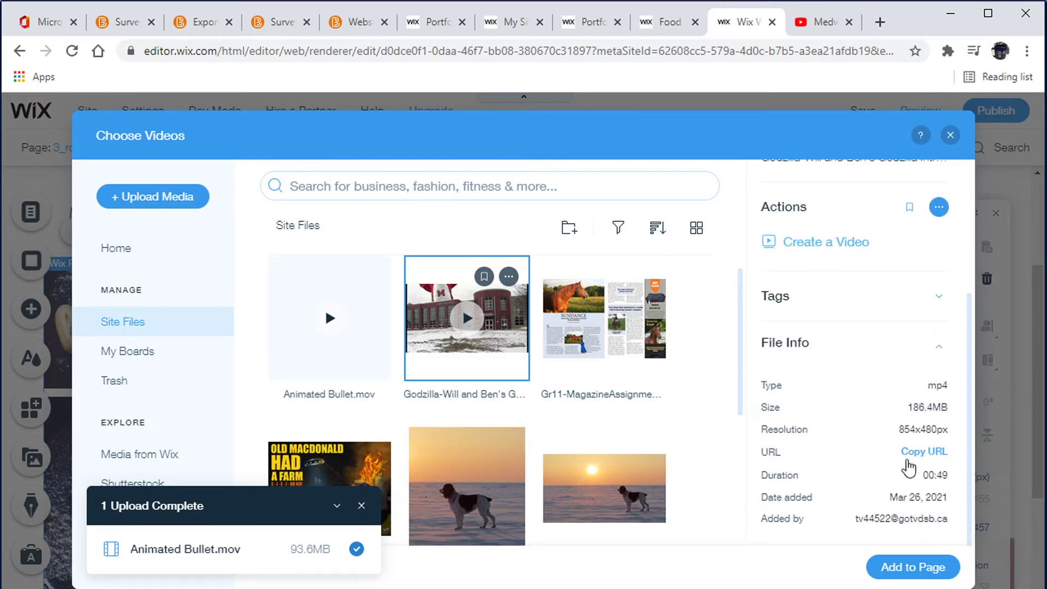
pyautogui.scroll(5, 931, 479)
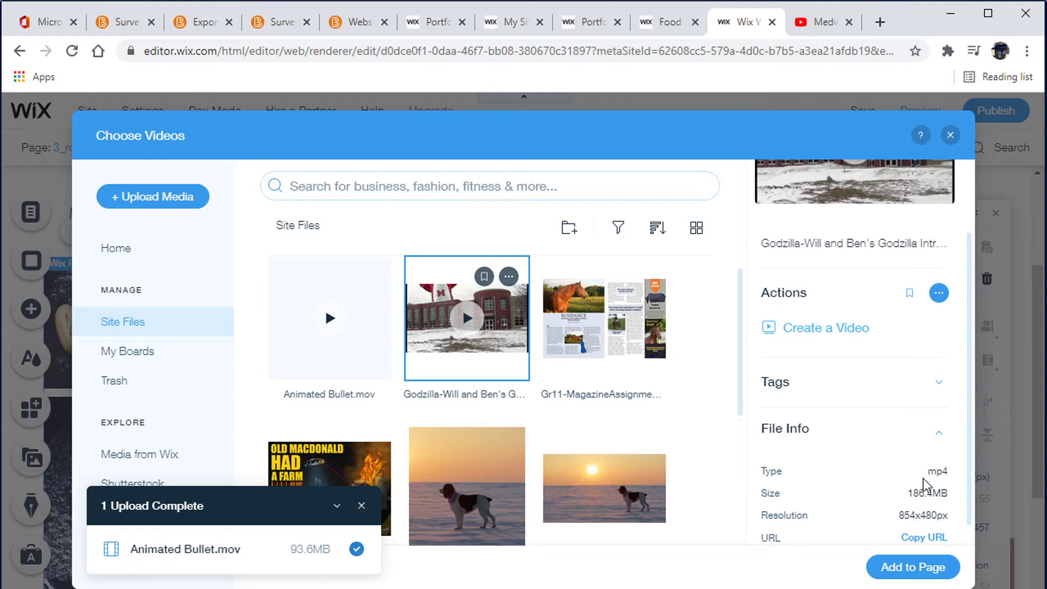
pyautogui.scroll(1, 924, 487)
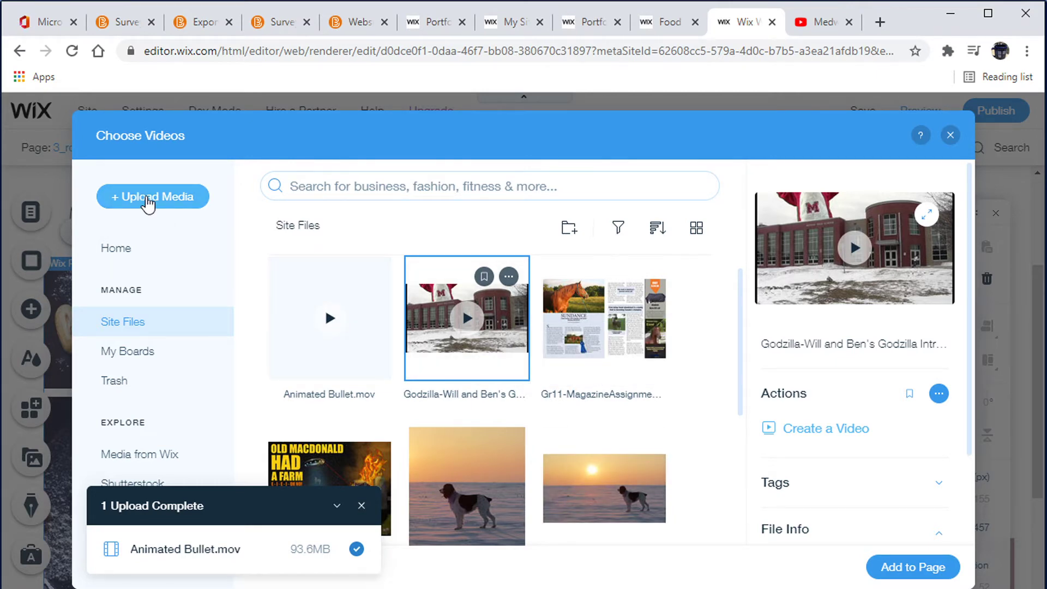
# Step: Close the Upload Media and Choose Videos windows to return to the gallery organiser
pyautogui.click(148, 198)
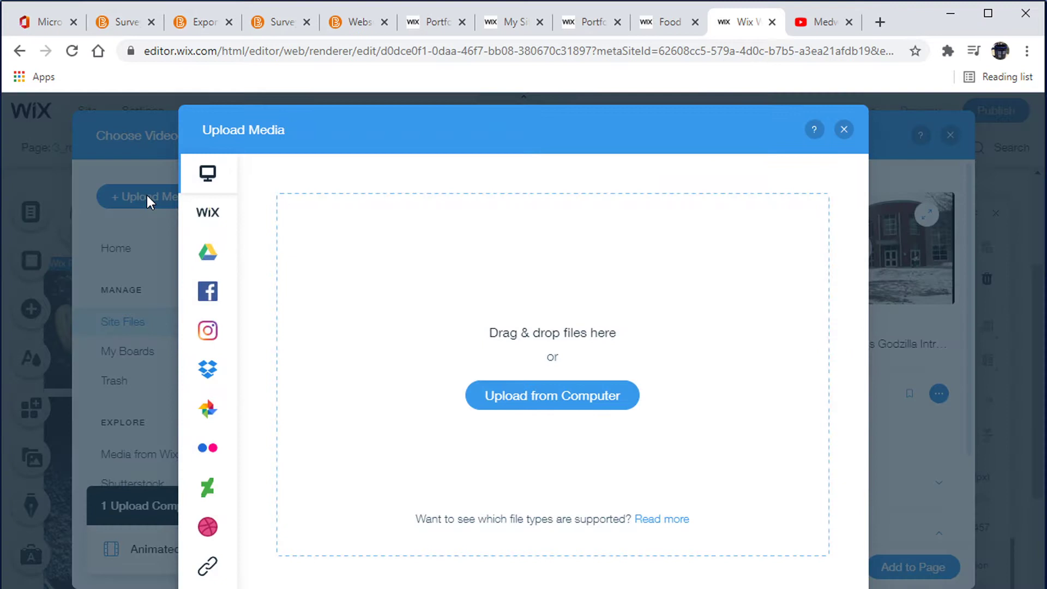
pyautogui.click(844, 131)
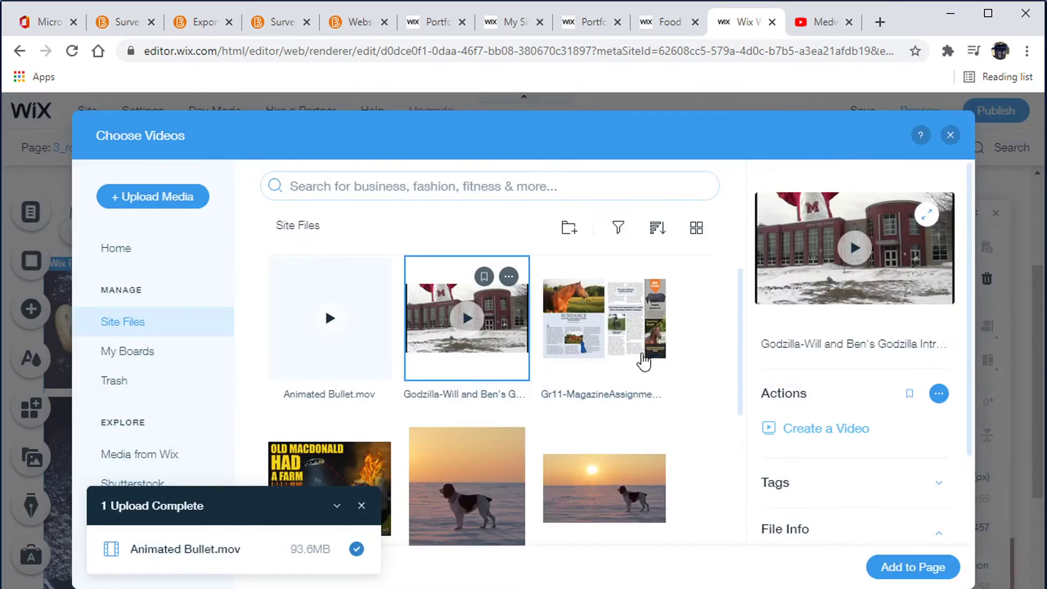
pyautogui.click(950, 136)
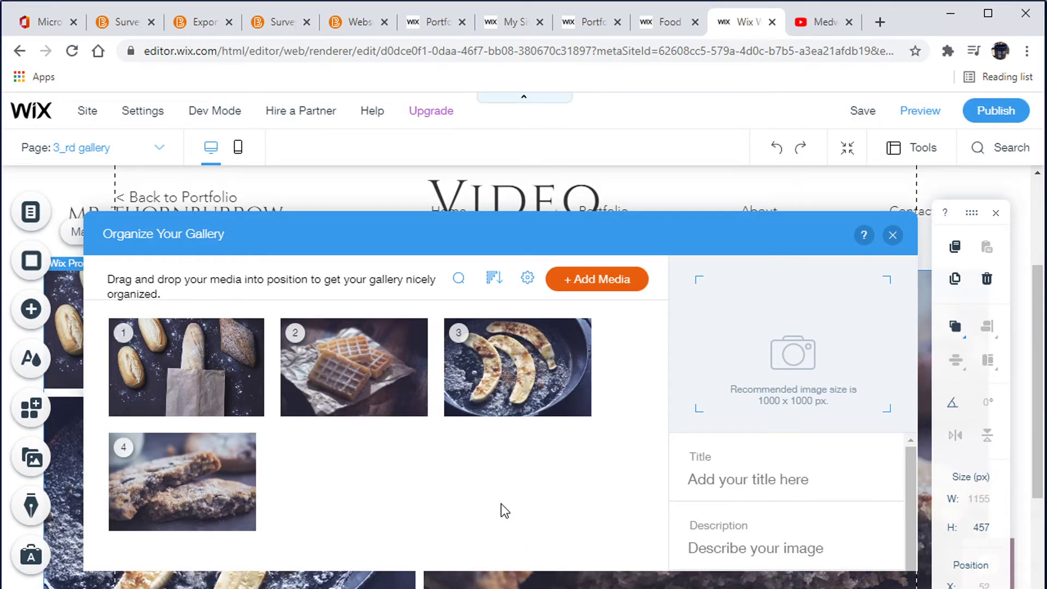
# Step: Bring up the Add a Video prompt for a YouTube address via Add Media > Video
pyautogui.click(591, 285)
pyautogui.moveTo(599, 386)
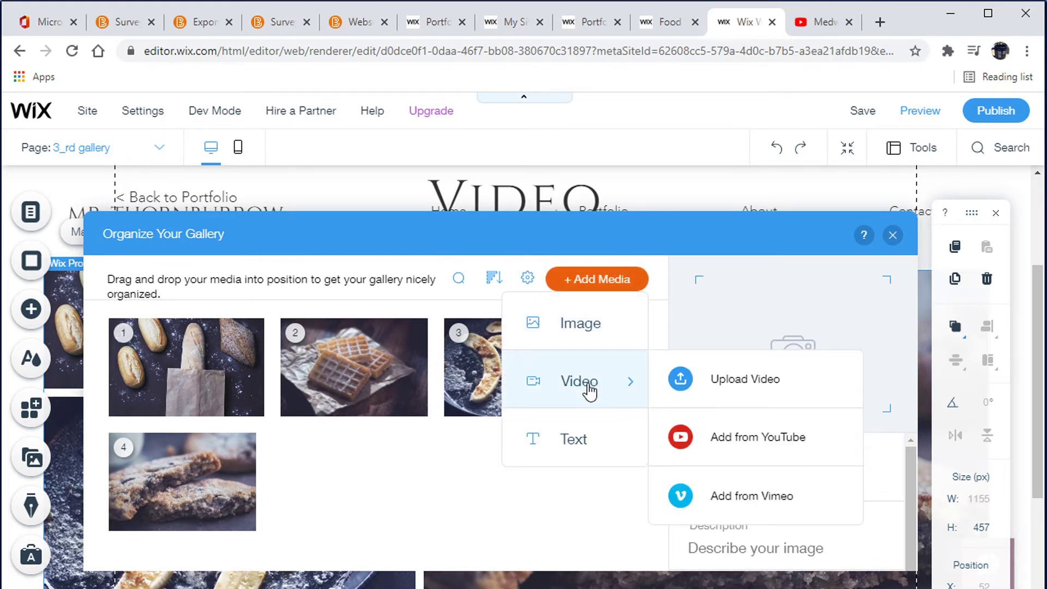
pyautogui.click(735, 443)
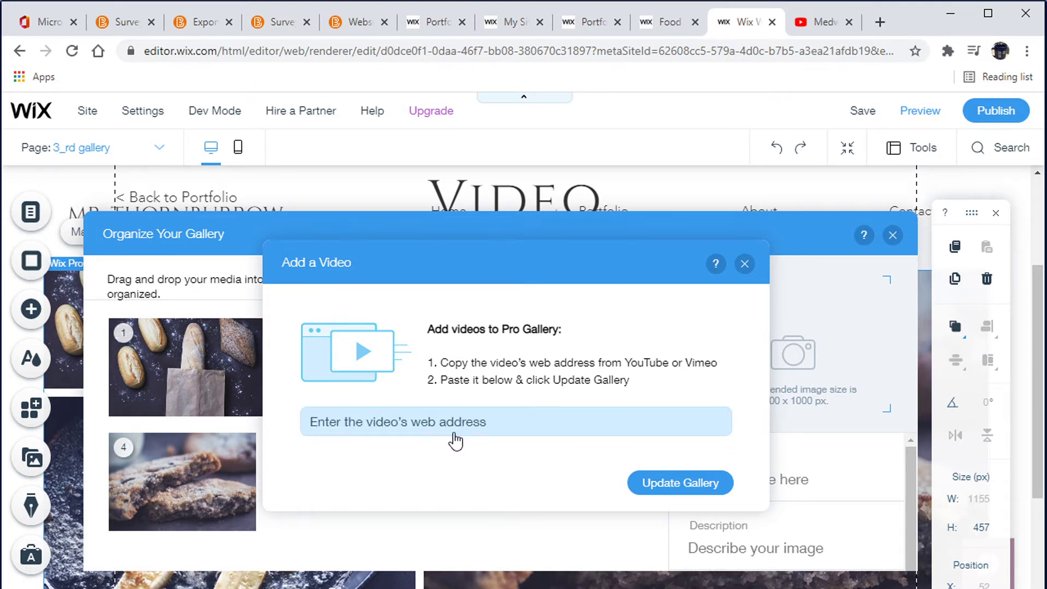
# Step: On YouTube, open the MedwayTV March 18, 2021 morning announcements episode and pause it
pyautogui.click(816, 24)
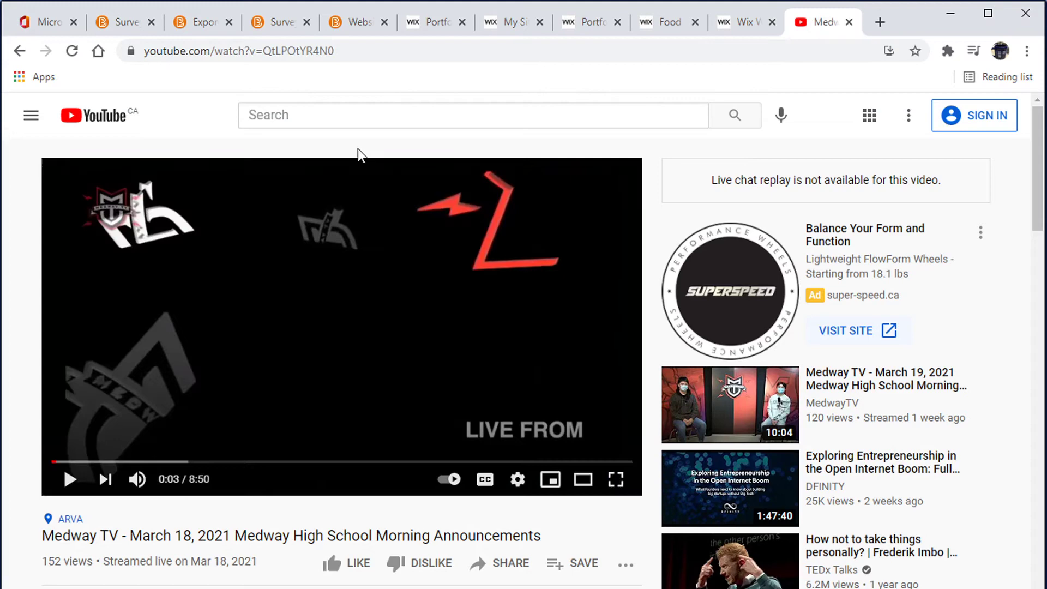
pyautogui.click(25, 53)
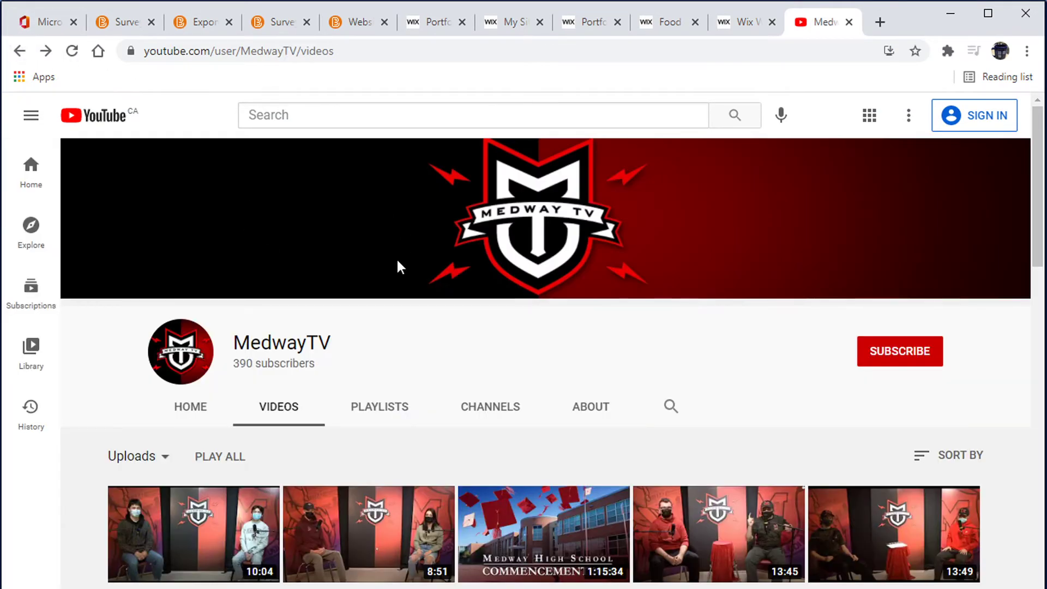
pyautogui.scroll(-4, 502, 306)
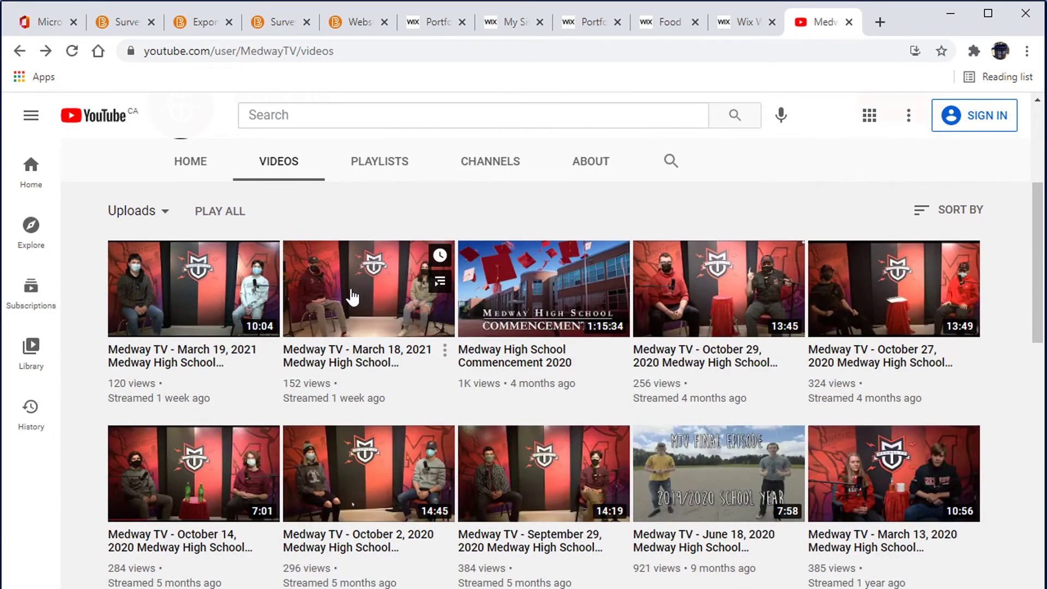
pyautogui.click(345, 299)
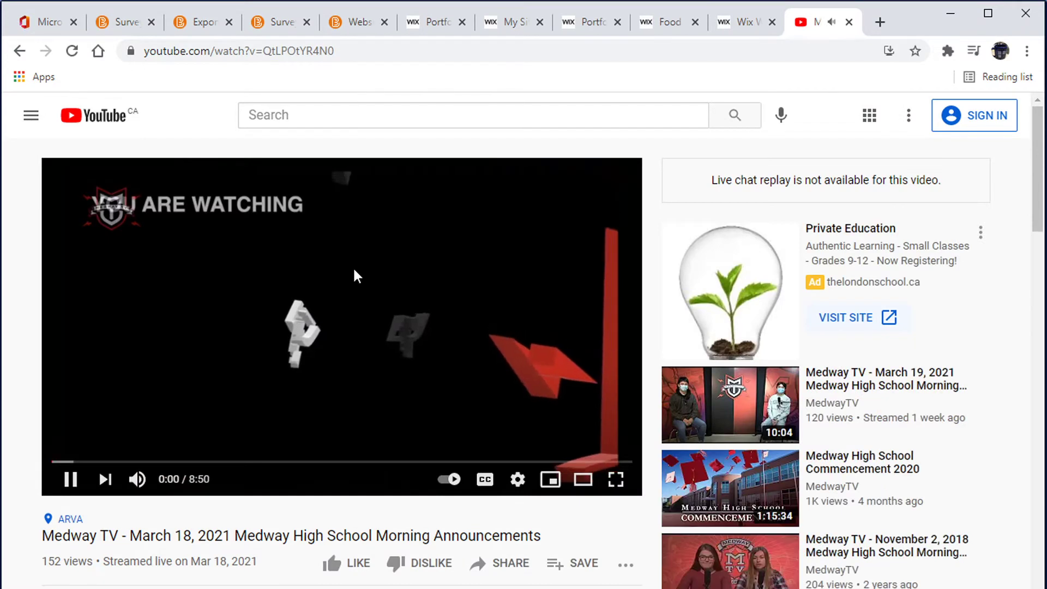
pyautogui.click(69, 480)
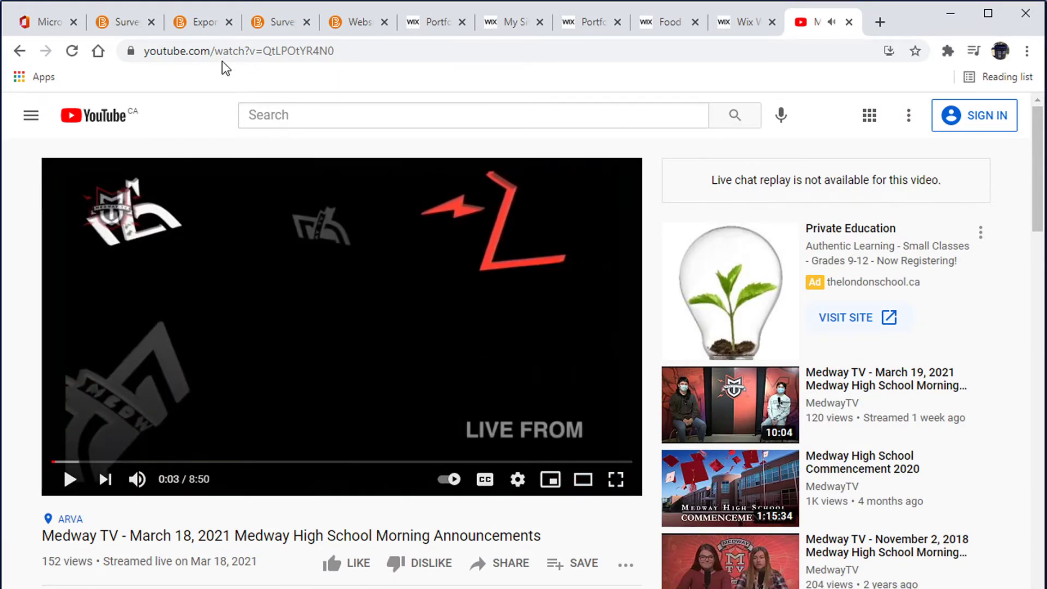
# Step: Copy the episode's web address from the address bar
pyautogui.click(290, 57)
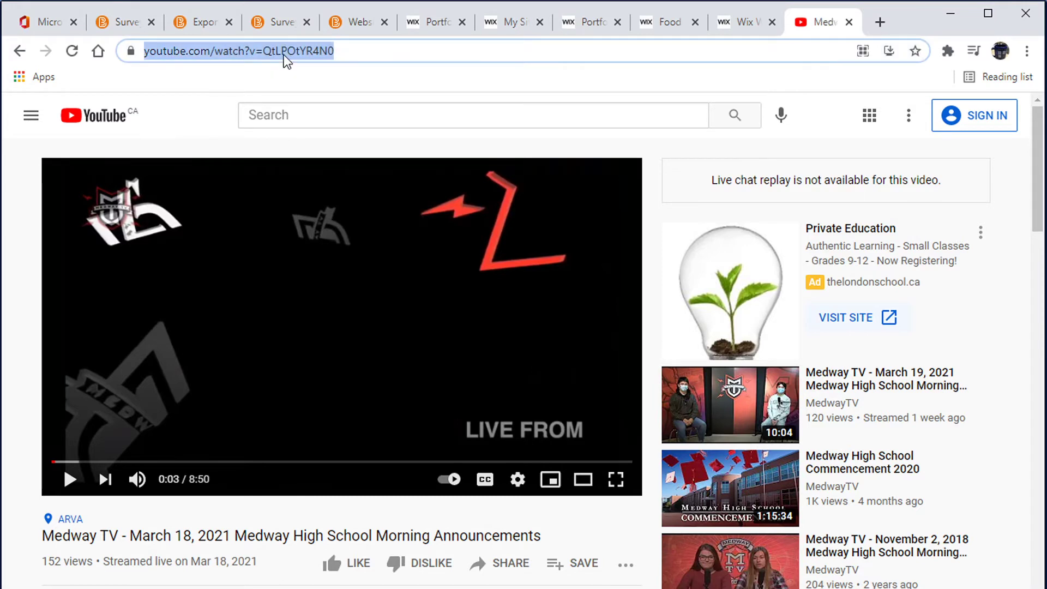
pyautogui.rightClick(282, 53)
pyautogui.click(324, 143)
# Step: Paste the copied YouTube address into Add a Video and add it to the gallery
pyautogui.click(736, 24)
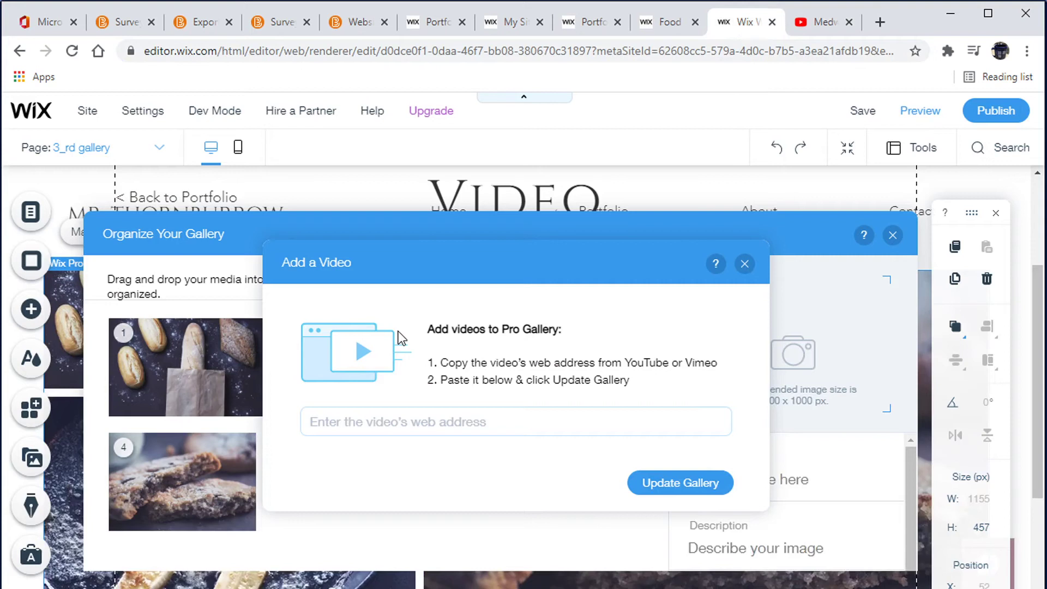
pyautogui.click(327, 424)
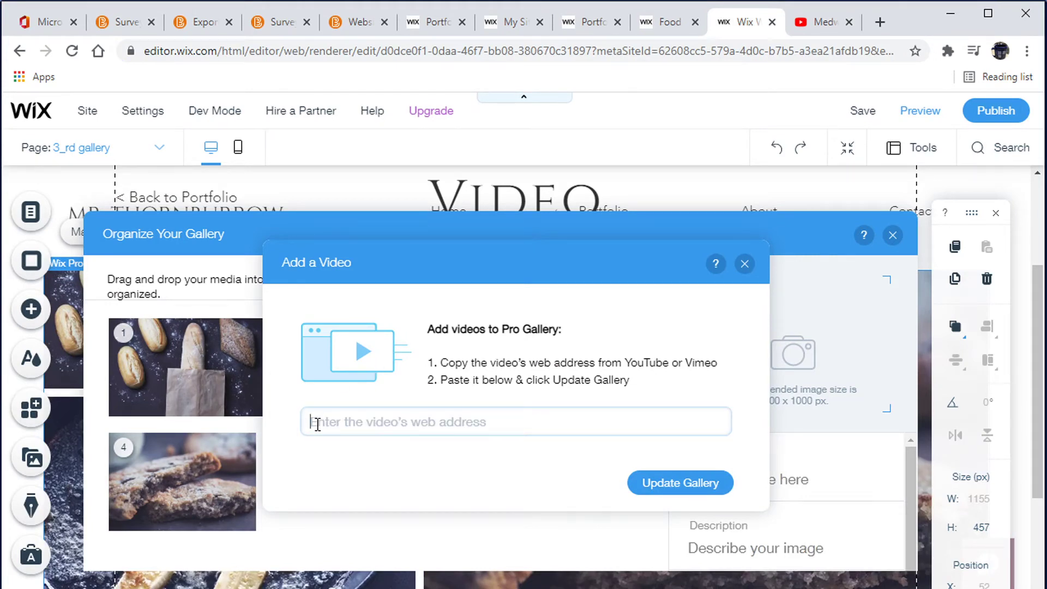
pyautogui.hotkey('ctrl', 'v')
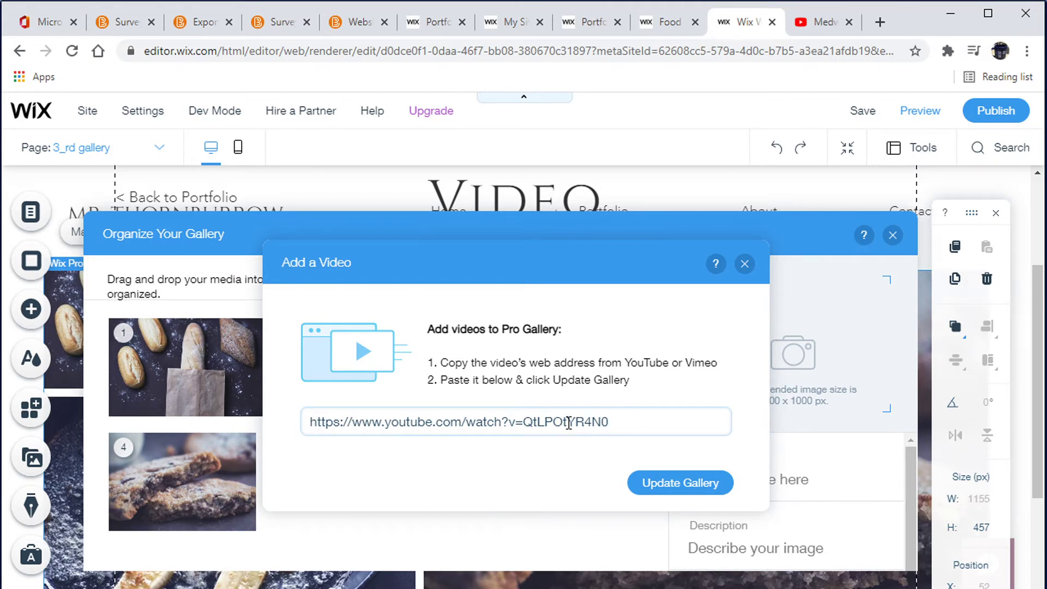
pyautogui.click(677, 488)
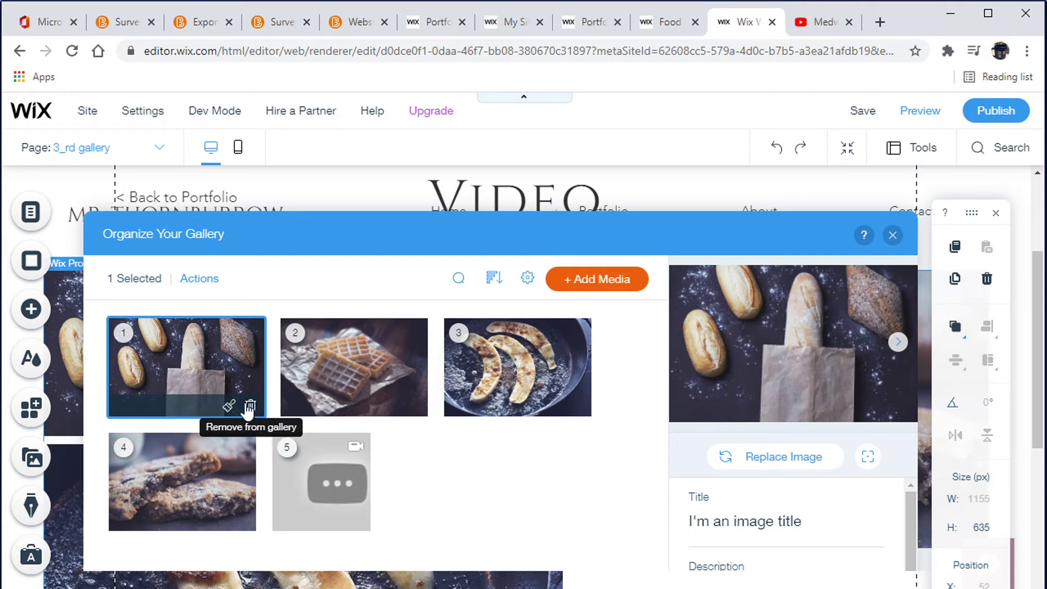
# Step: Remove the bread, waffles and bananas photos and move the YouTube video to first place
pyautogui.click(251, 408)
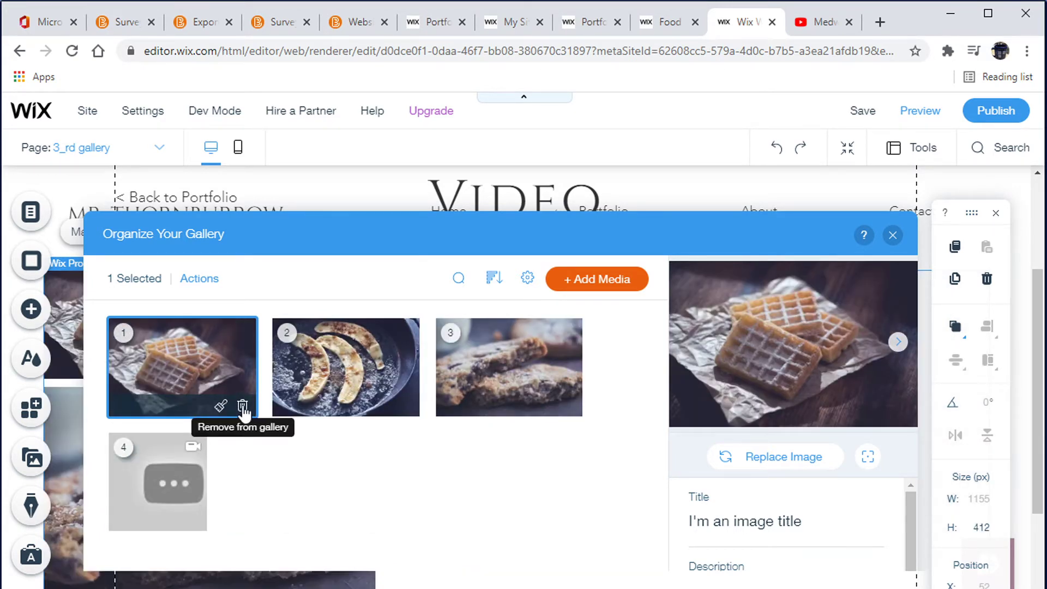
pyautogui.click(240, 407)
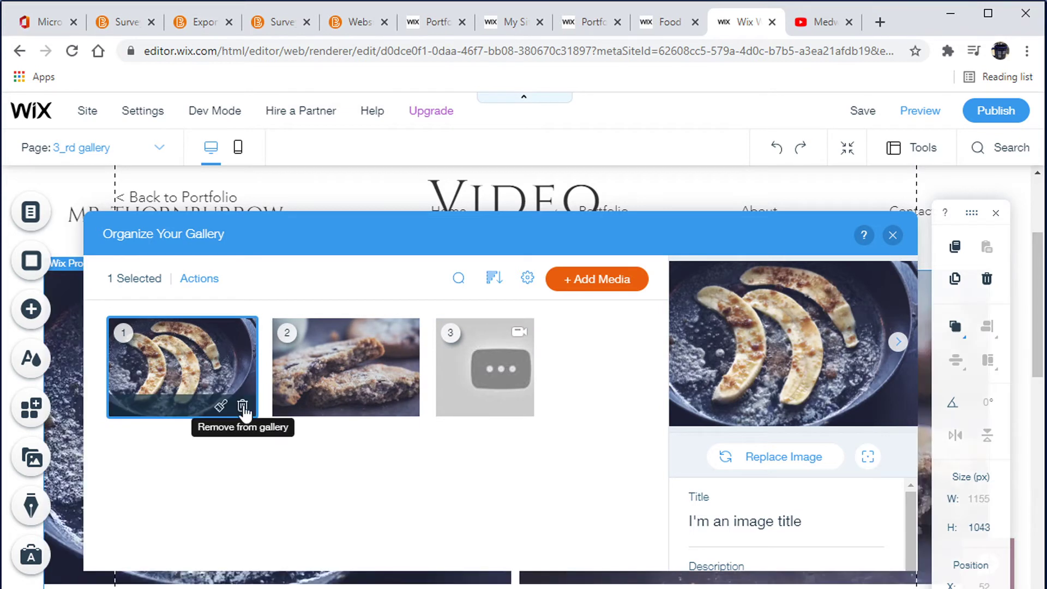
pyautogui.click(243, 409)
pyautogui.moveTo(182, 362); pyautogui.dragTo(349, 363)
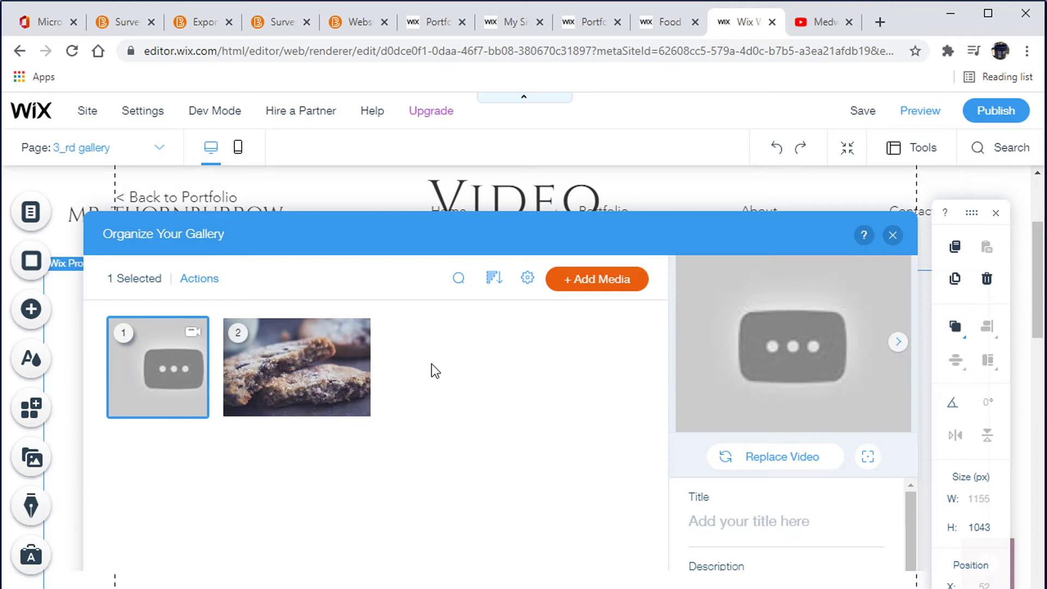
# Step: Add the Godzilla intro video from site files to the gallery
pyautogui.click(594, 287)
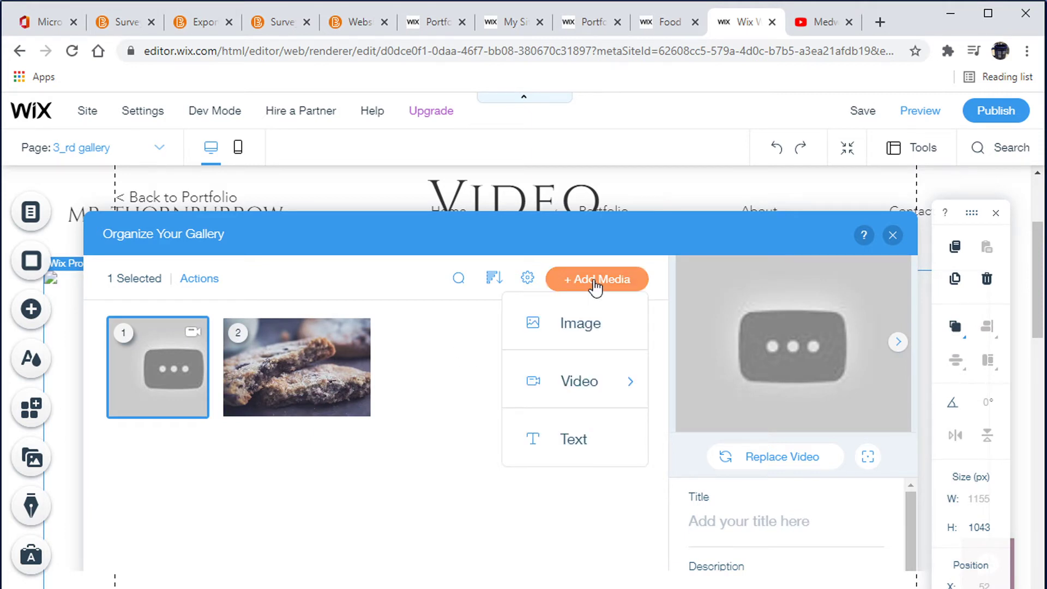
pyautogui.moveTo(591, 381)
pyautogui.click(729, 381)
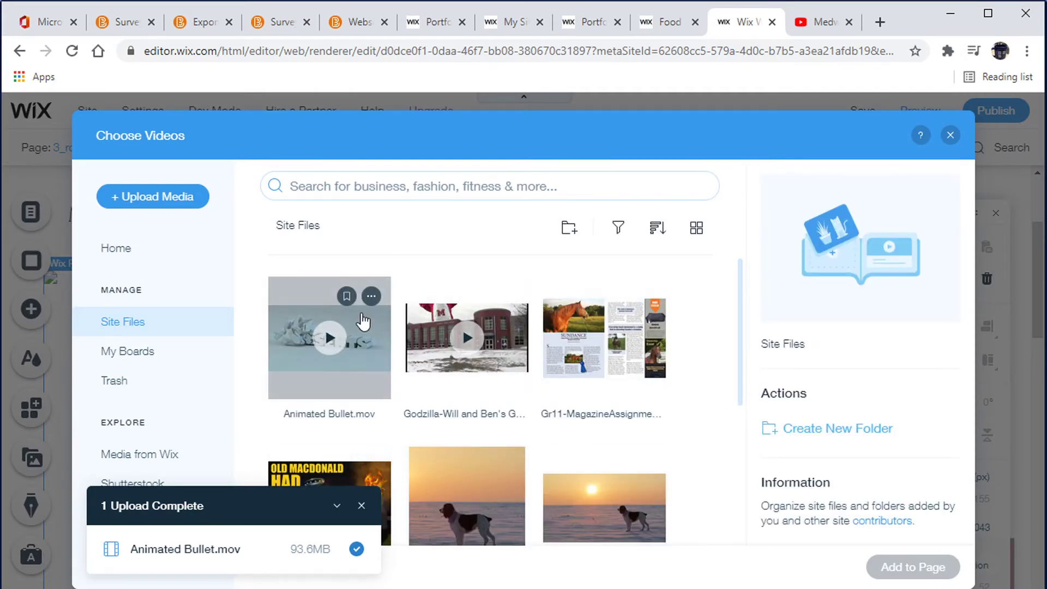
pyautogui.click(510, 342)
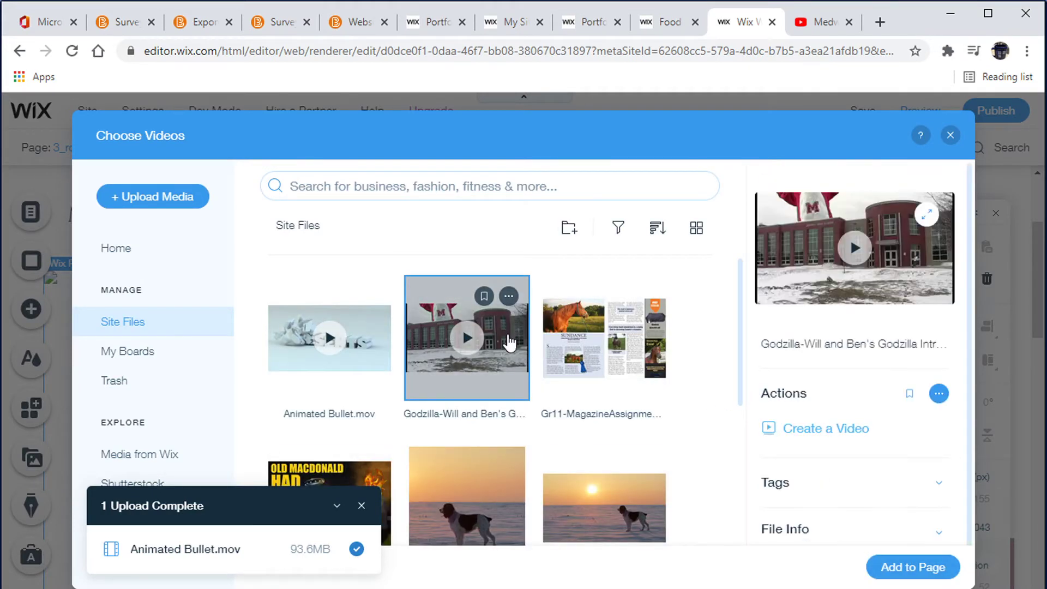
pyautogui.click(905, 569)
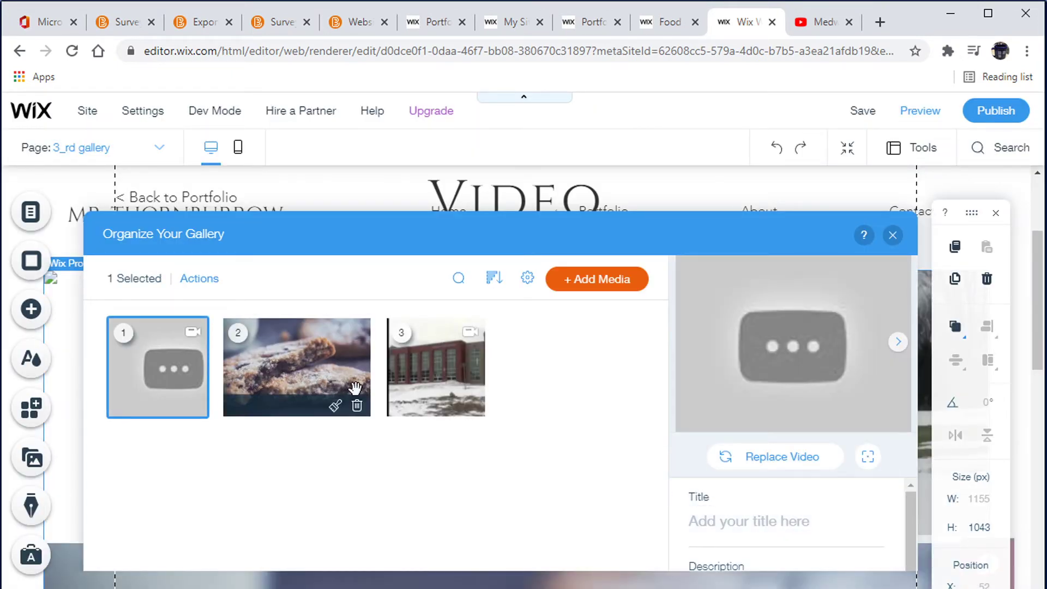
# Step: Title the YouTube video 'Medwday TV Episod'
pyautogui.click(760, 524)
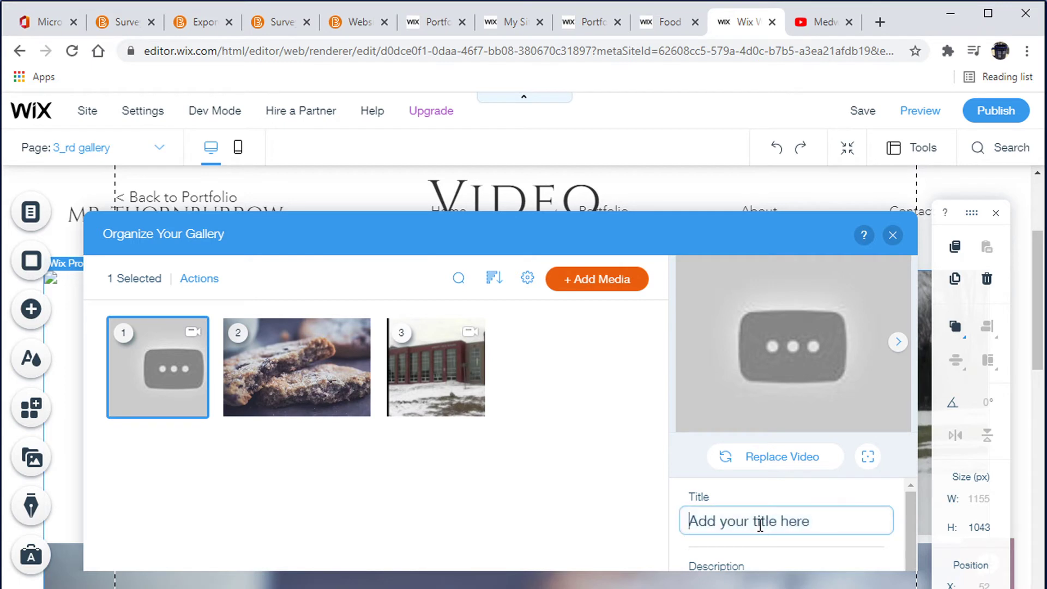
pyautogui.write('Med')
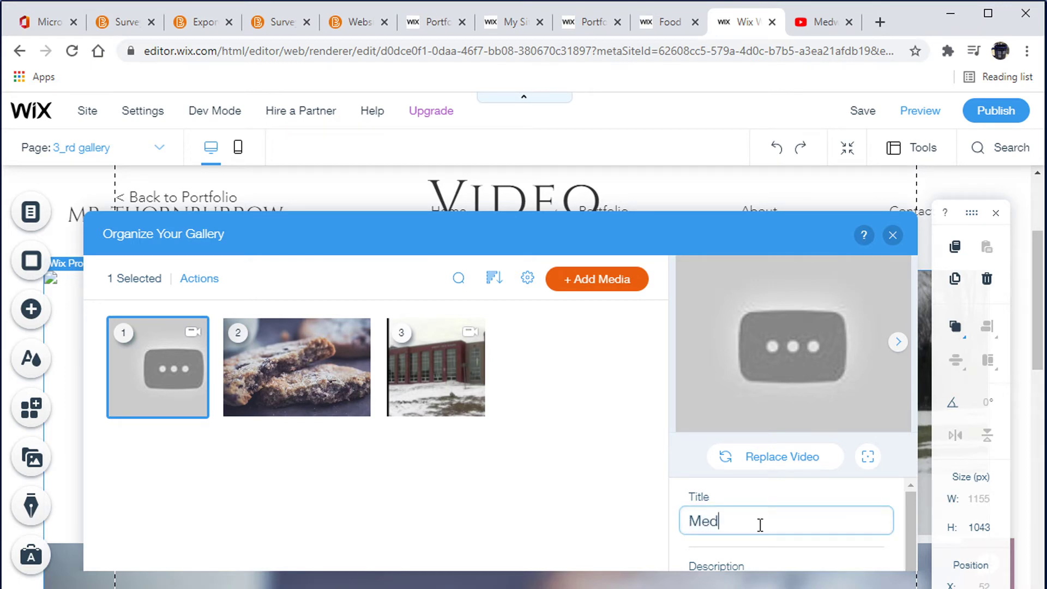
pyautogui.write('wday')
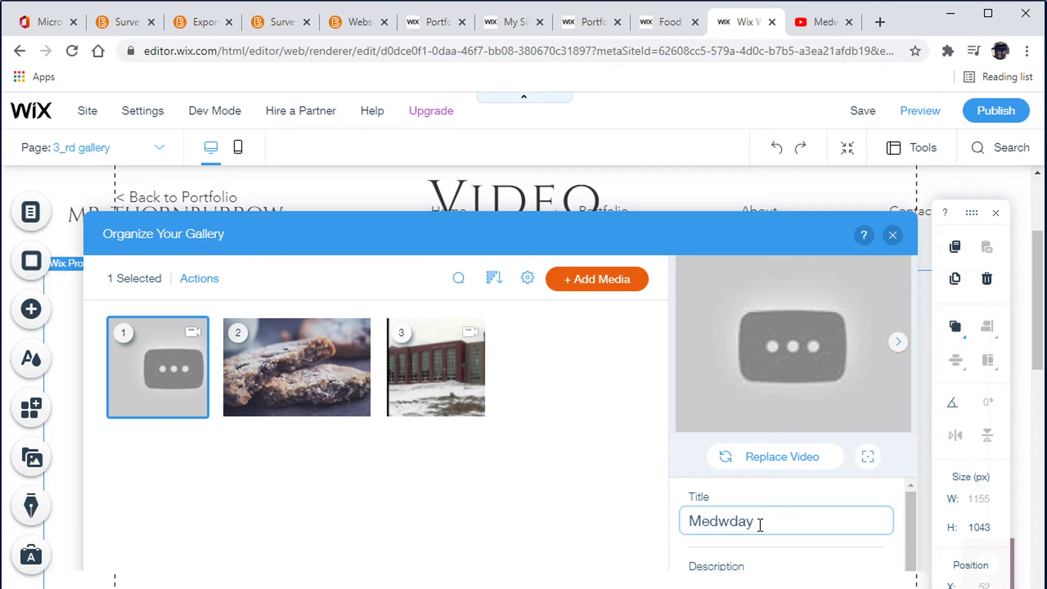
pyautogui.write(' TV Episode')
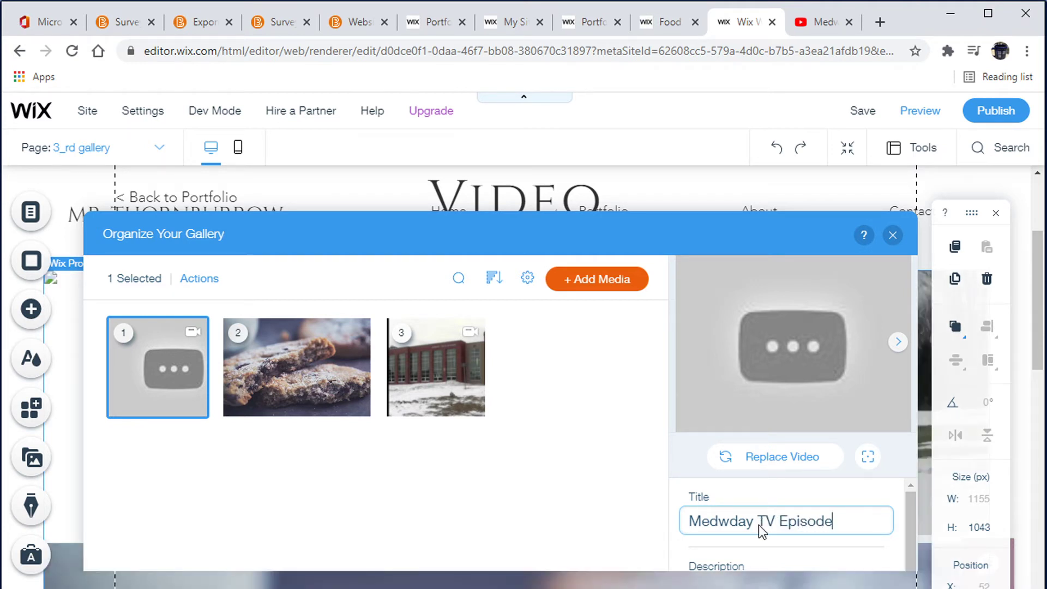
pyautogui.click(742, 566)
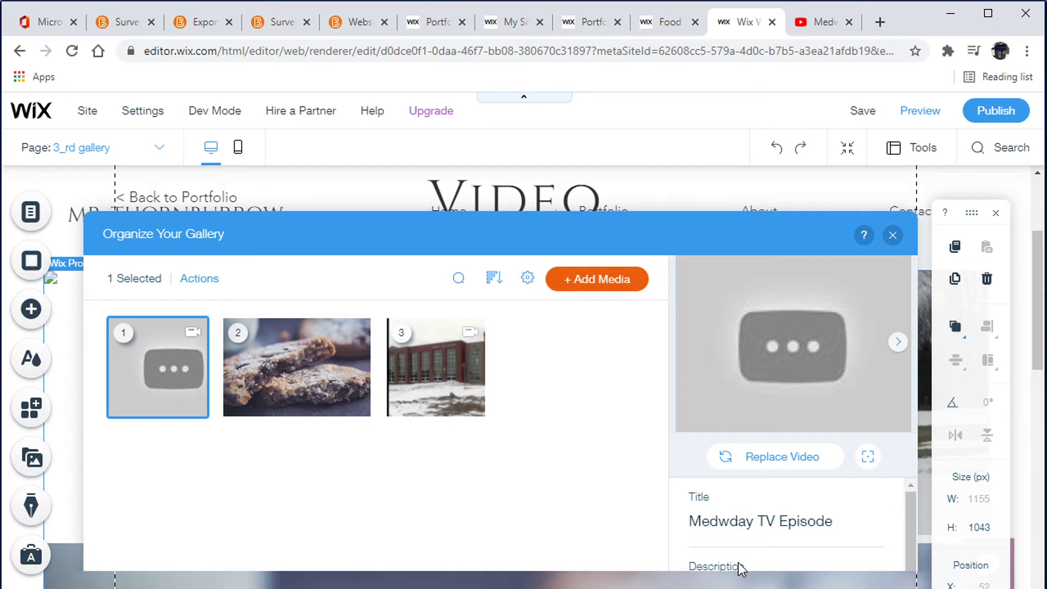
# Step: Give it the description 'Here is what I would say stuff about this video'
pyautogui.scroll(-1, 742, 567)
pyautogui.click(729, 542)
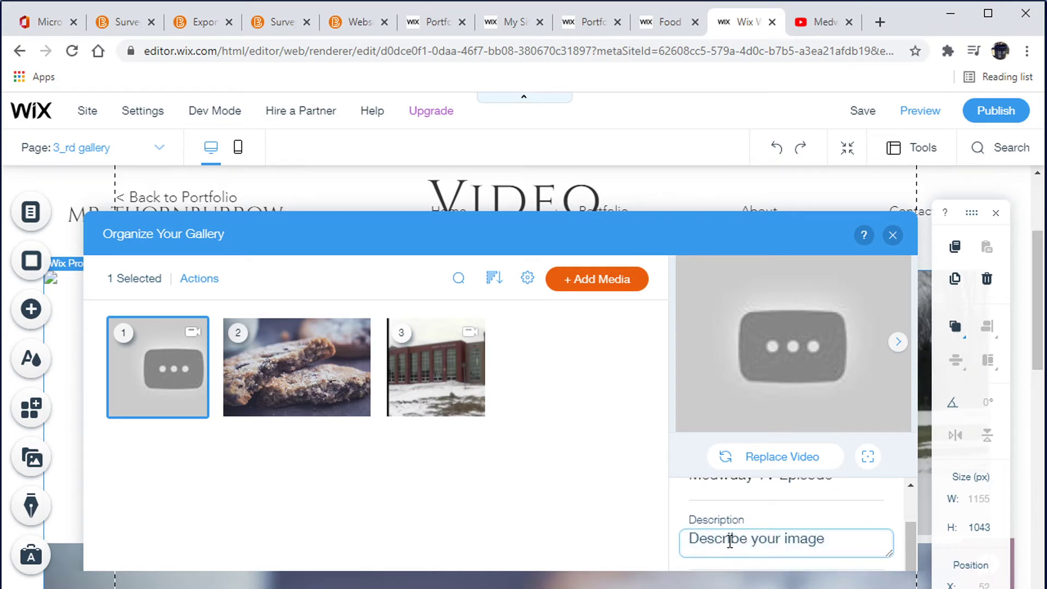
pyautogui.write('Here is what ')
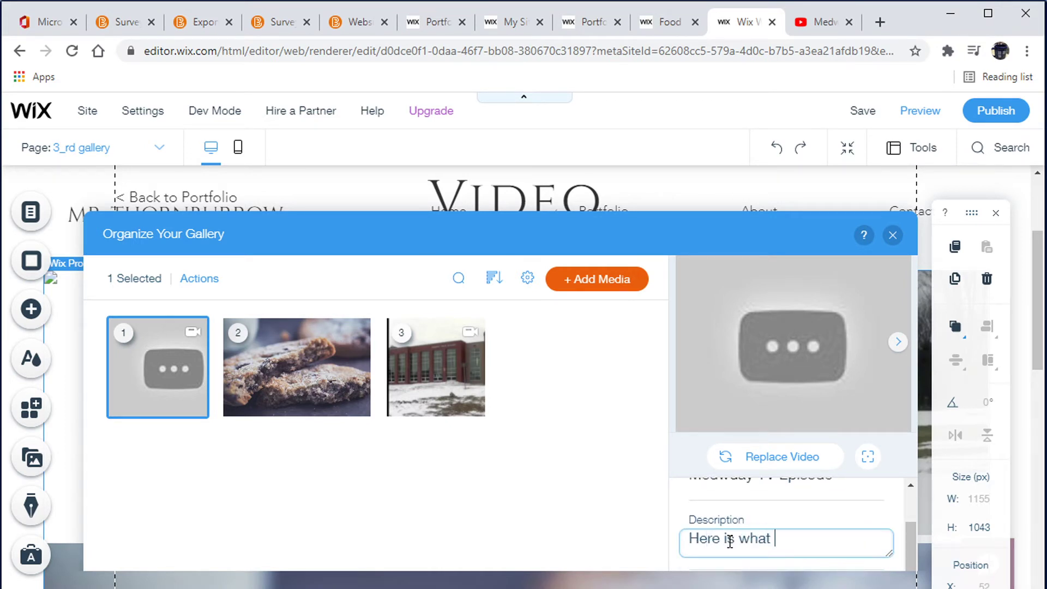
pyautogui.write('I would s')
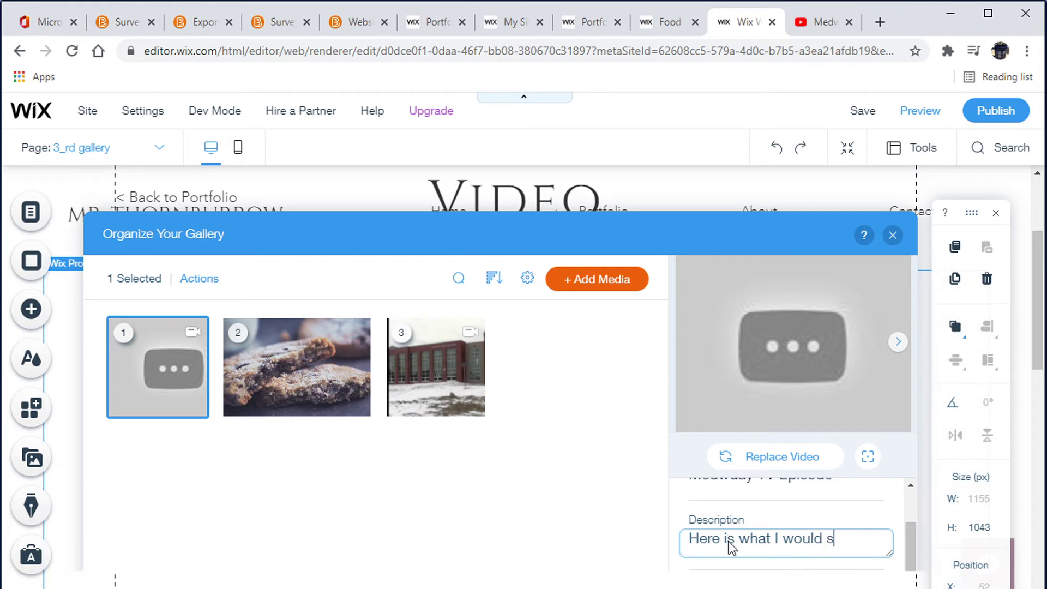
pyautogui.write('ay')
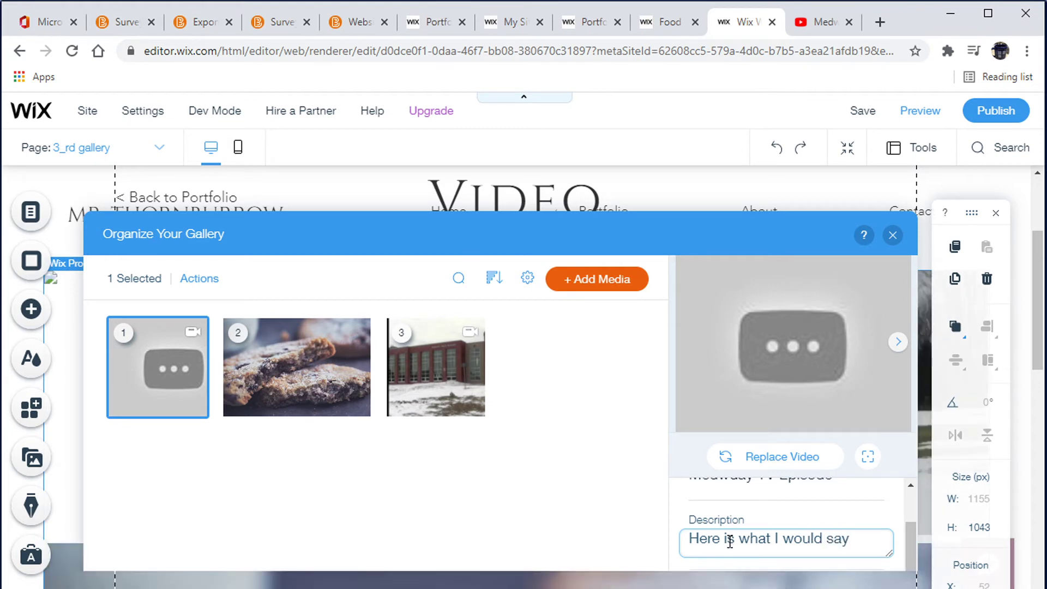
pyautogui.write(' stuff a')
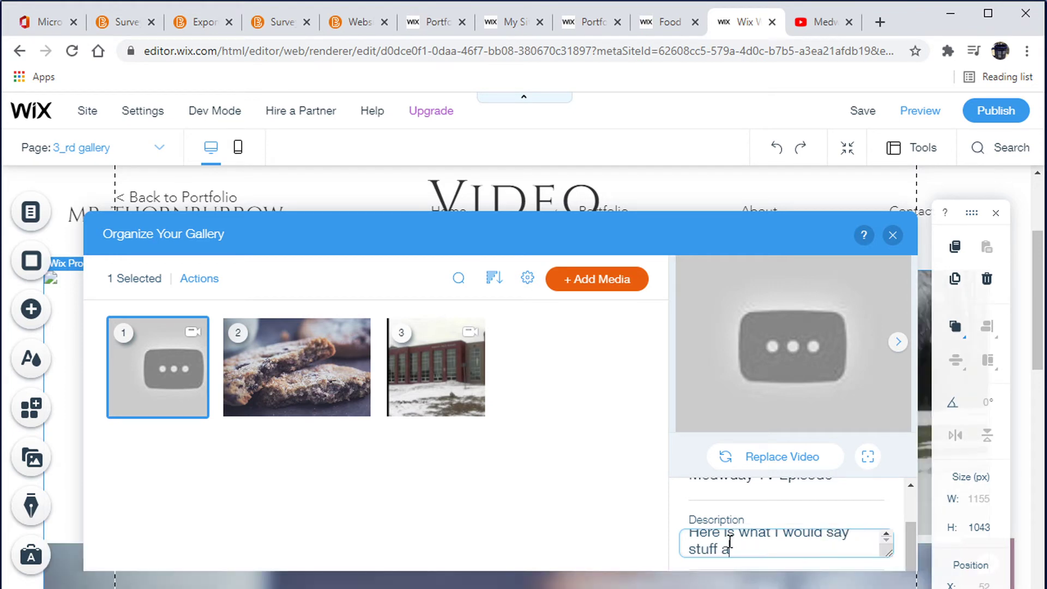
pyautogui.write('bout this video')
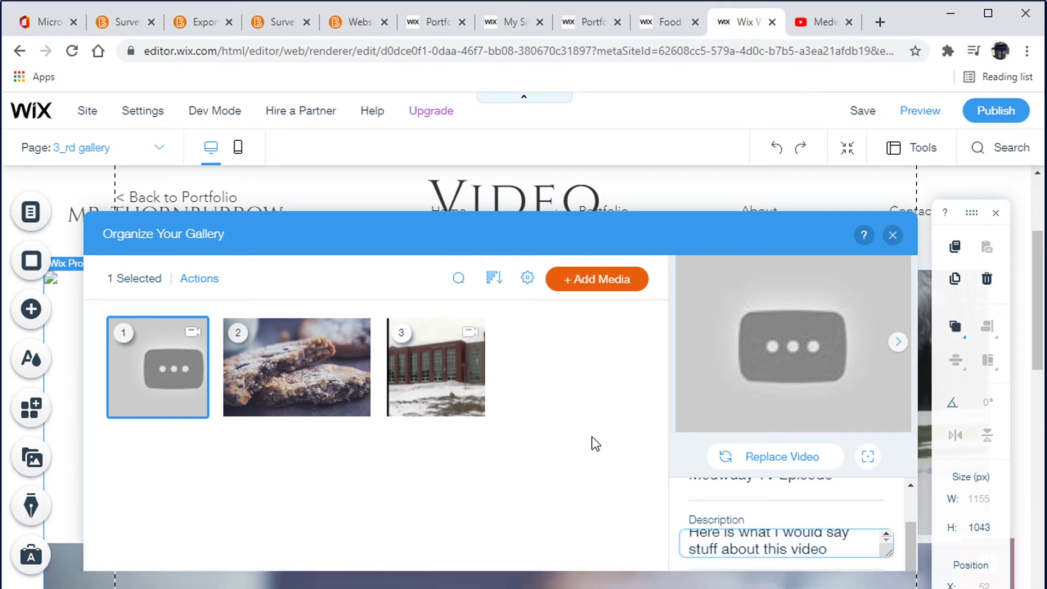
# Step: Title the brick school-building video 'Medway TV Intro' with the description 'talk about the project'
pyautogui.click(459, 387)
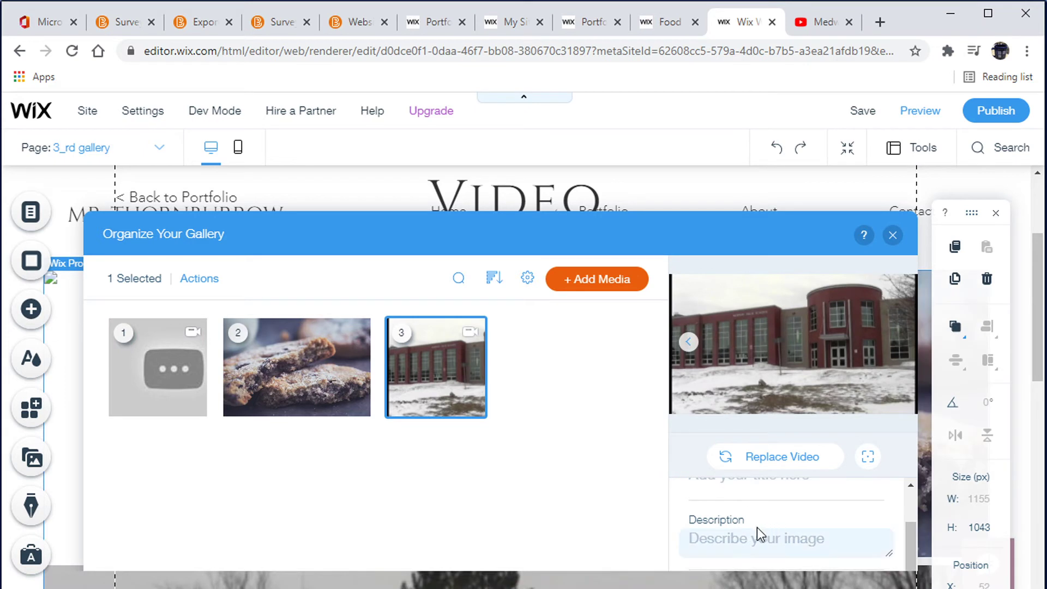
pyautogui.scroll(2, 755, 532)
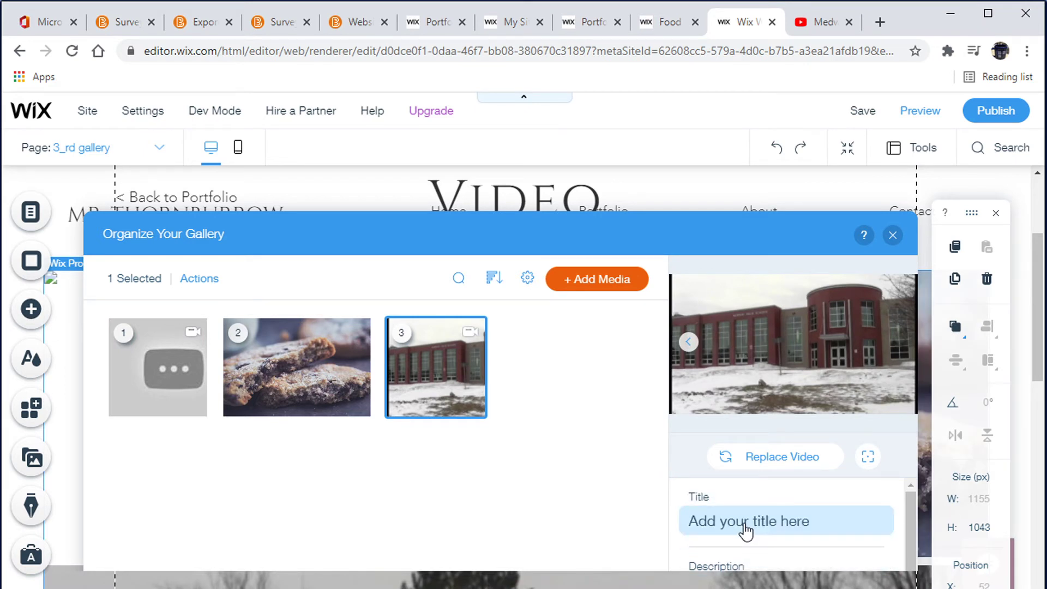
pyautogui.click(748, 523)
pyautogui.write('Me')
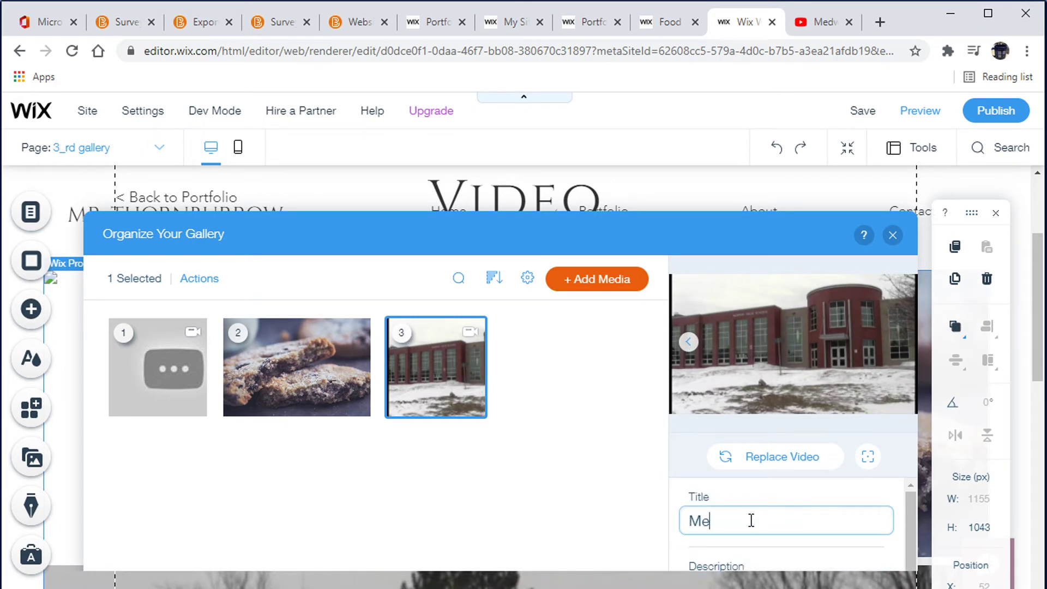
pyautogui.write('dway TV Intro')
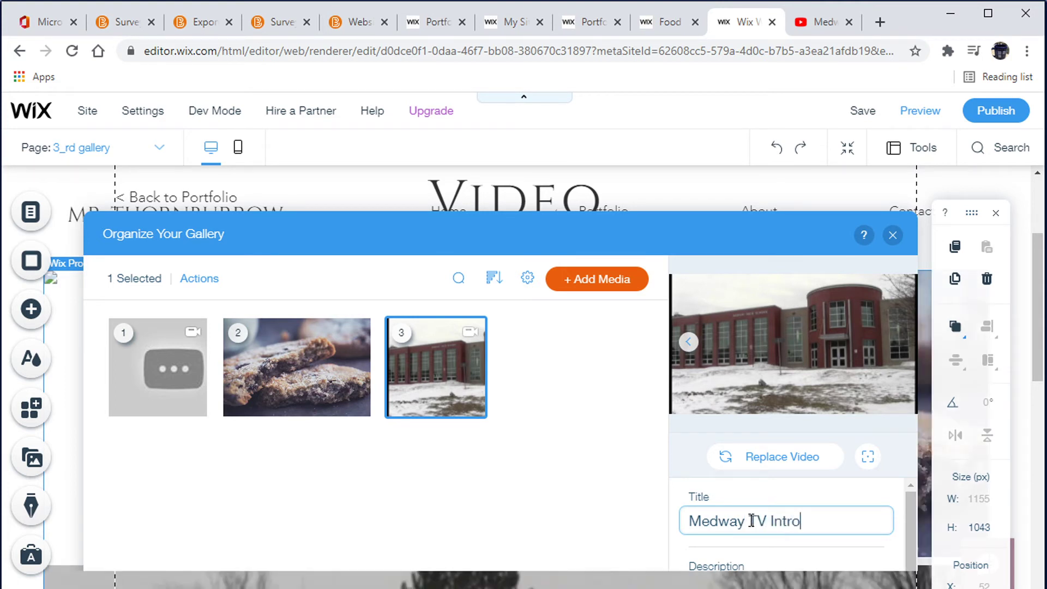
pyautogui.scroll(-1, 732, 564)
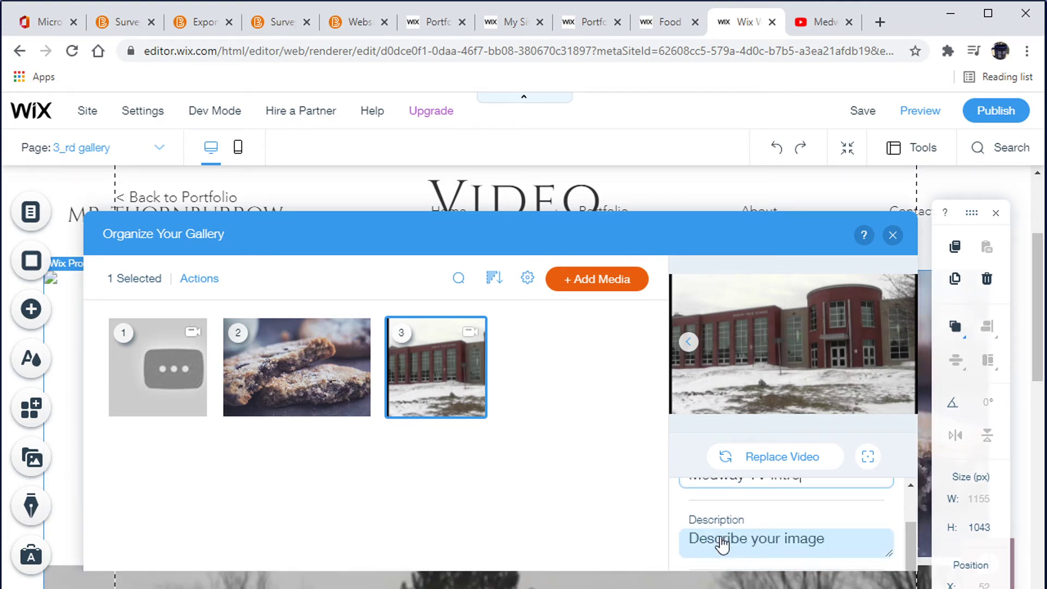
pyautogui.click(722, 544)
pyautogui.write('talk a')
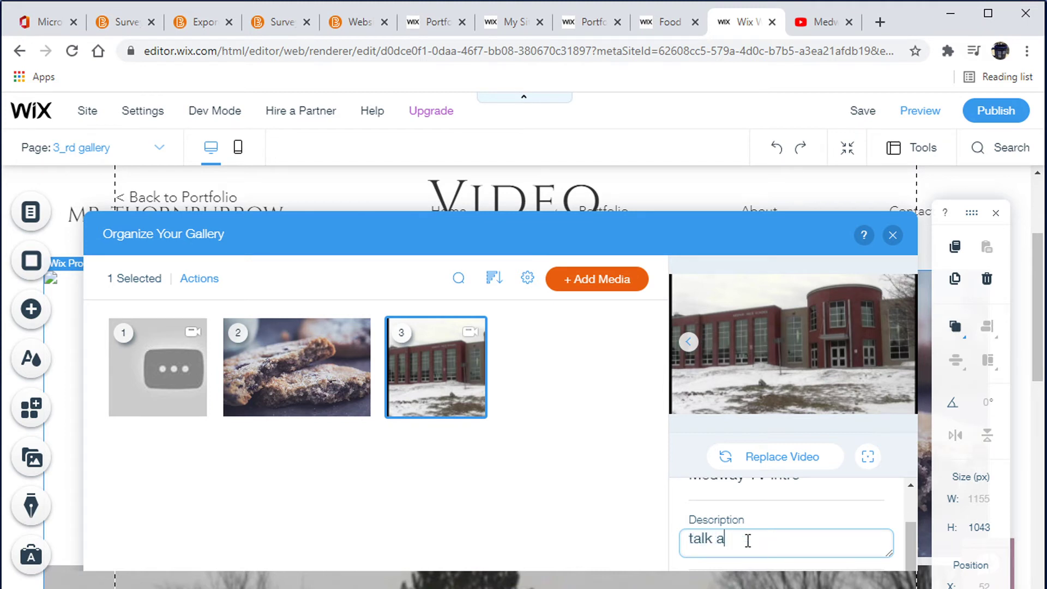
pyautogui.write('bout the project')
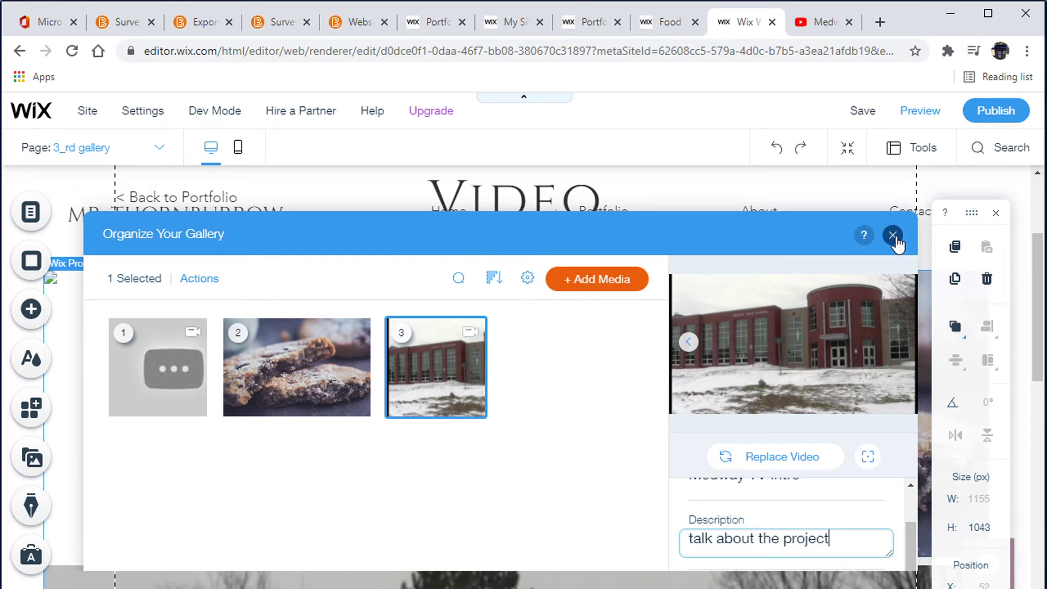
# Step: Move the cookie image after both videos in the gallery and close the organizer
pyautogui.click(635, 467)
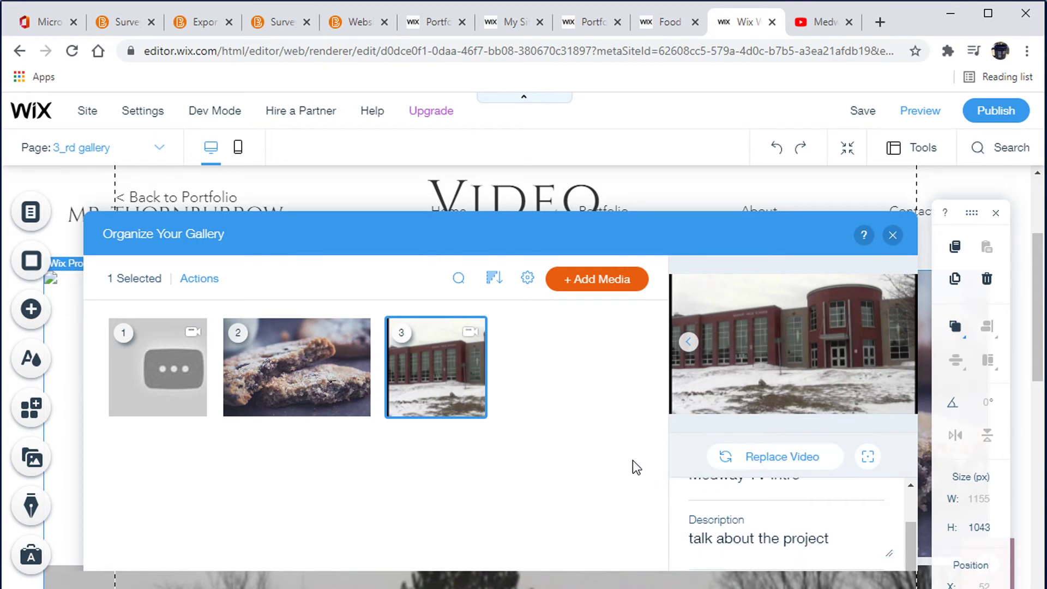
pyautogui.click(311, 384)
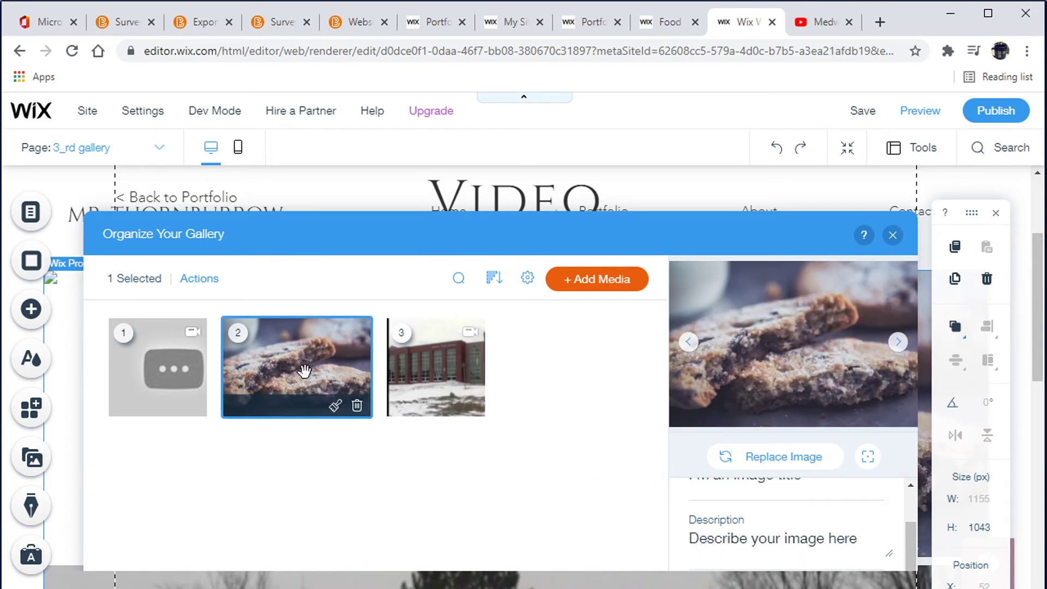
pyautogui.moveTo(302, 367); pyautogui.dragTo(430, 374)
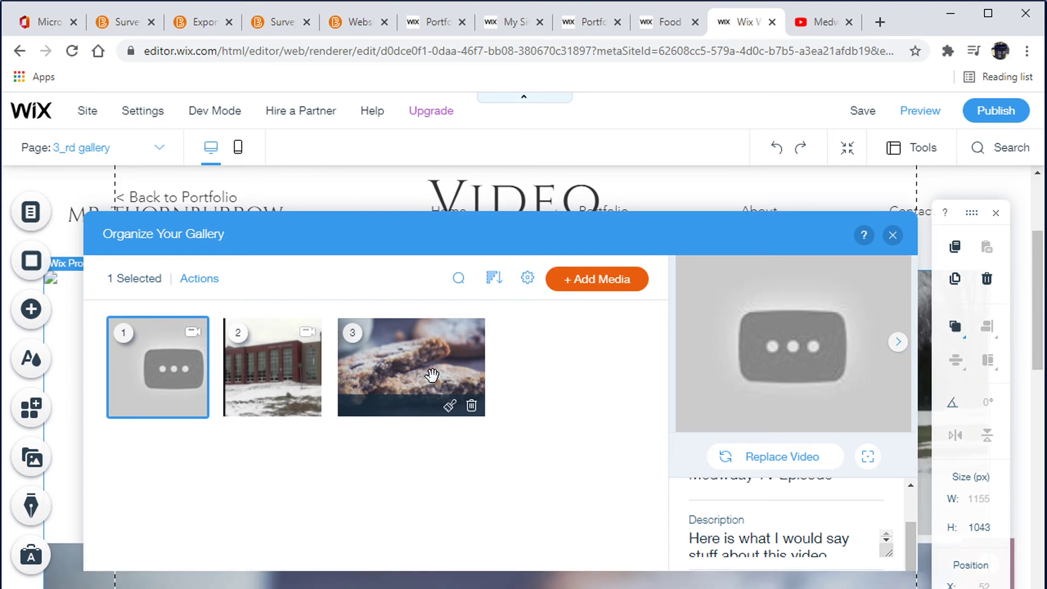
pyautogui.click(894, 237)
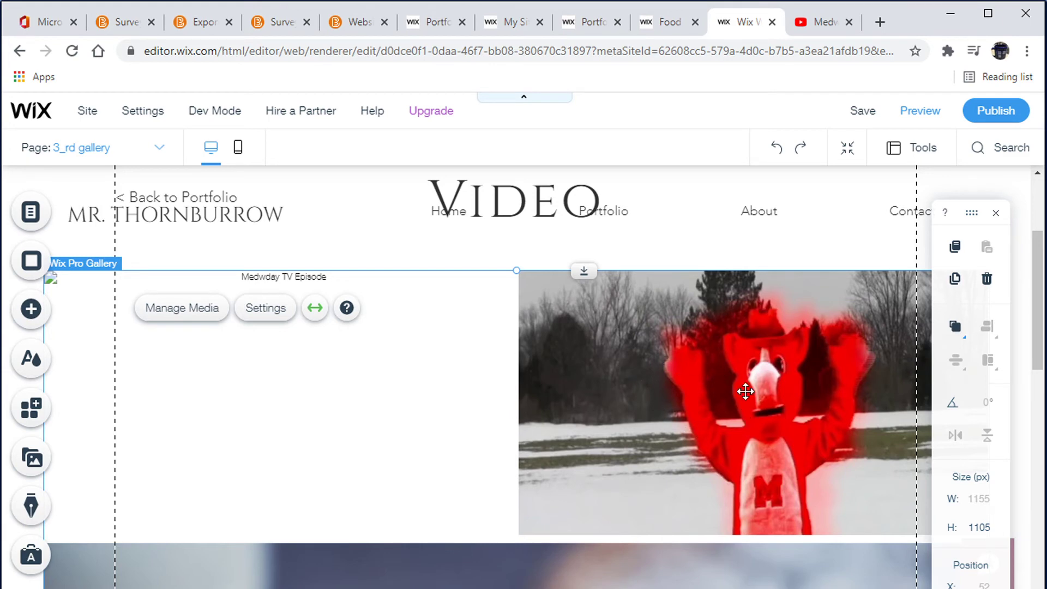
pyautogui.scroll(-5, 739, 393)
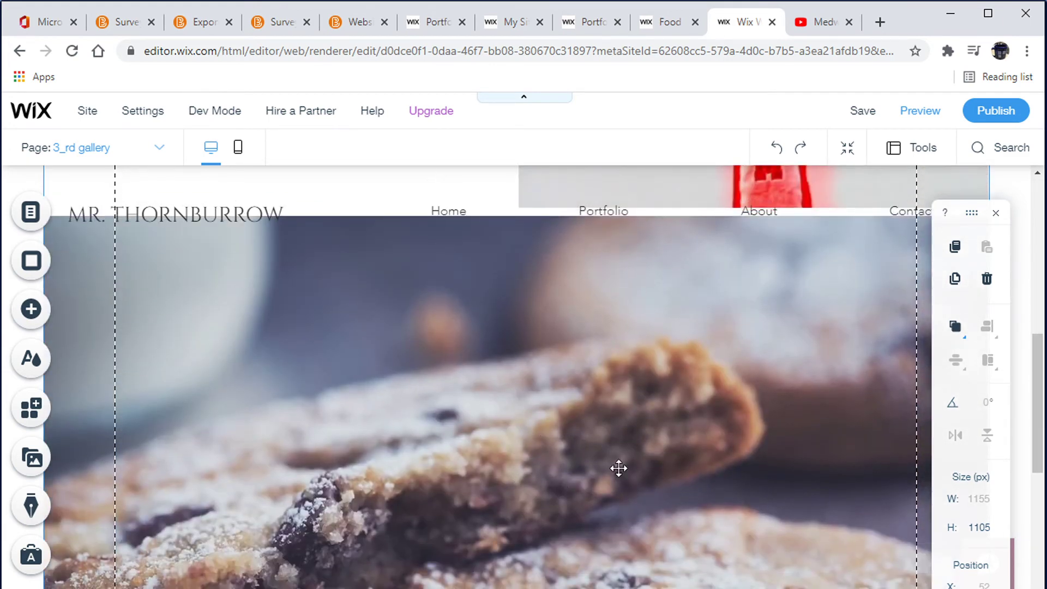
pyautogui.scroll(6, 620, 468)
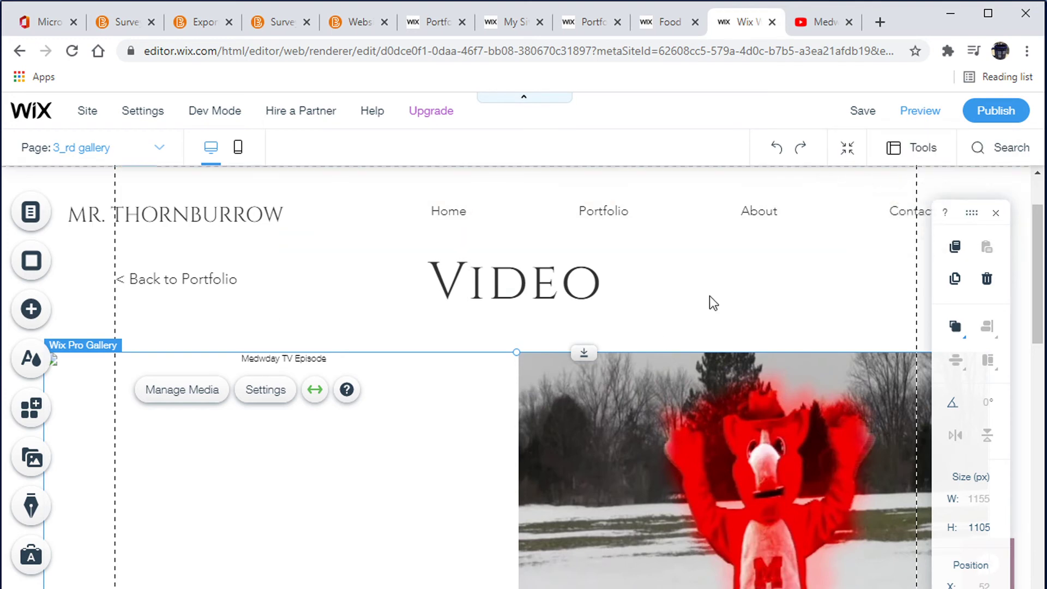
# Step: Preview the Video page and play the YouTube episode in the left gallery tile
pyautogui.click(920, 115)
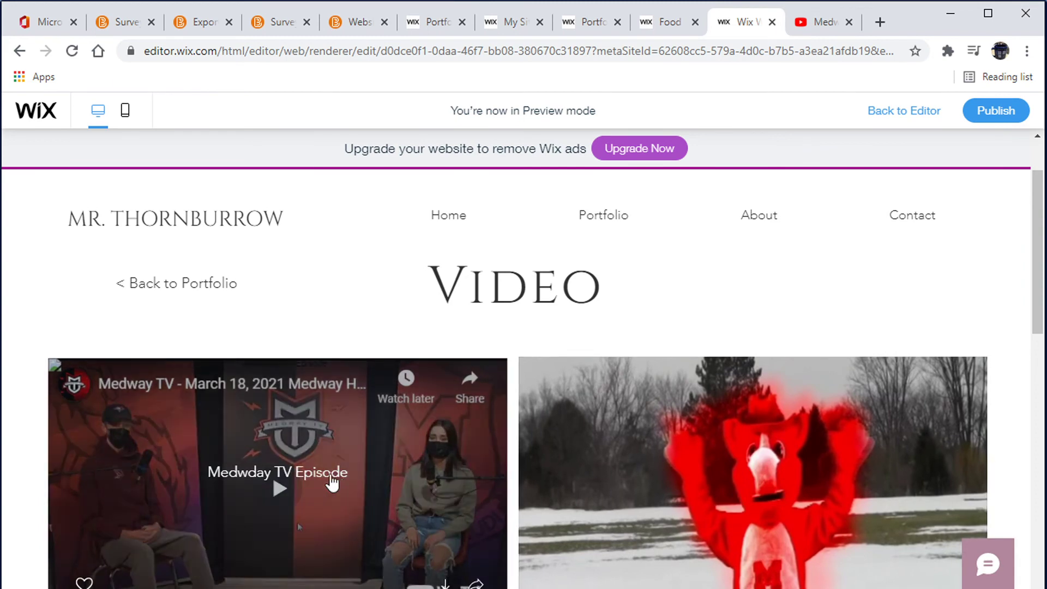
pyautogui.click(331, 482)
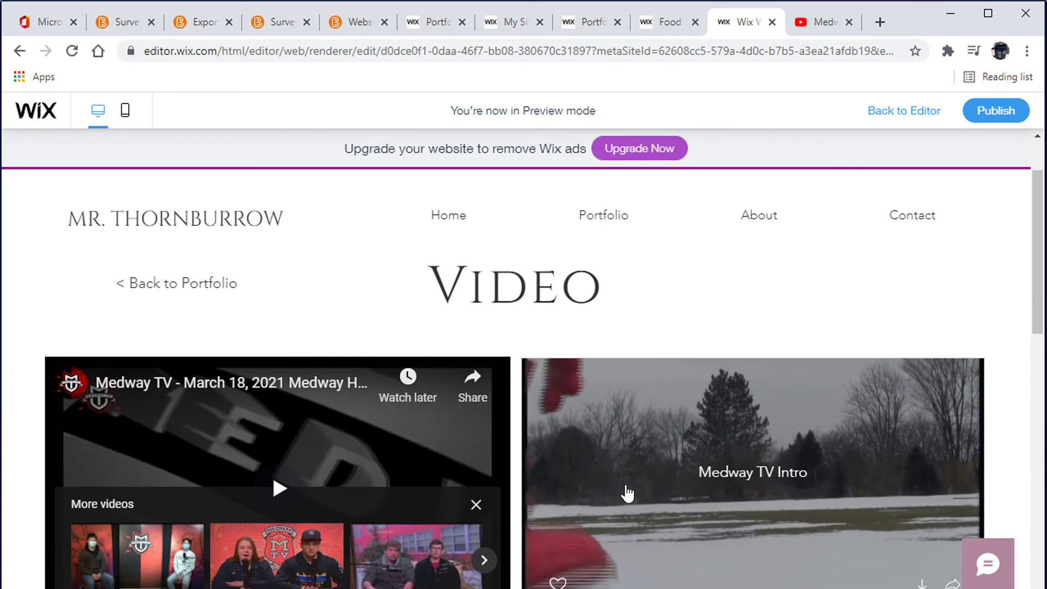
pyautogui.scroll(-6, 627, 493)
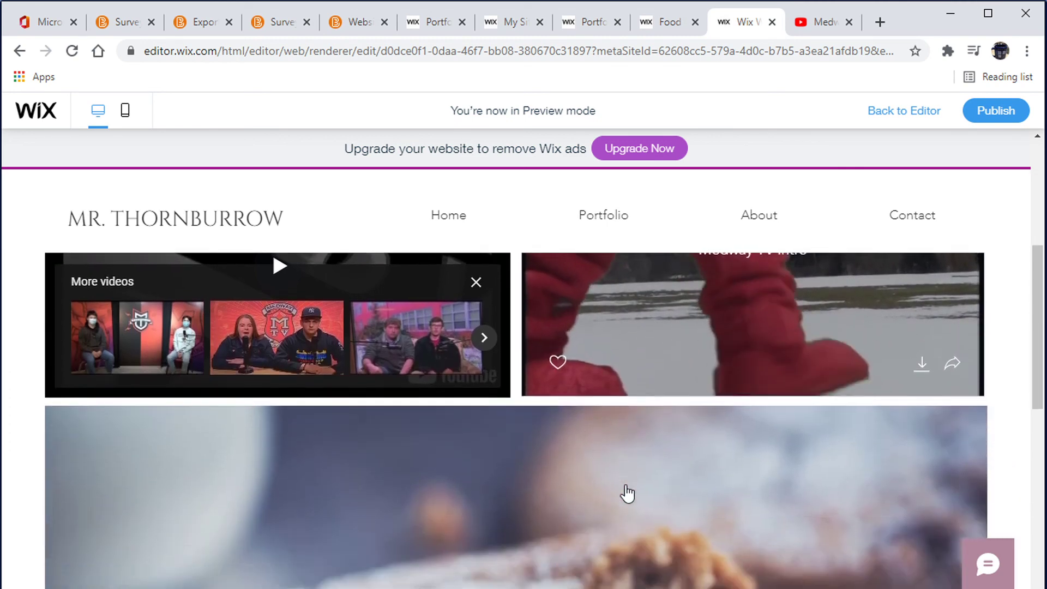
pyautogui.scroll(5, 612, 484)
pyautogui.scroll(1, 613, 484)
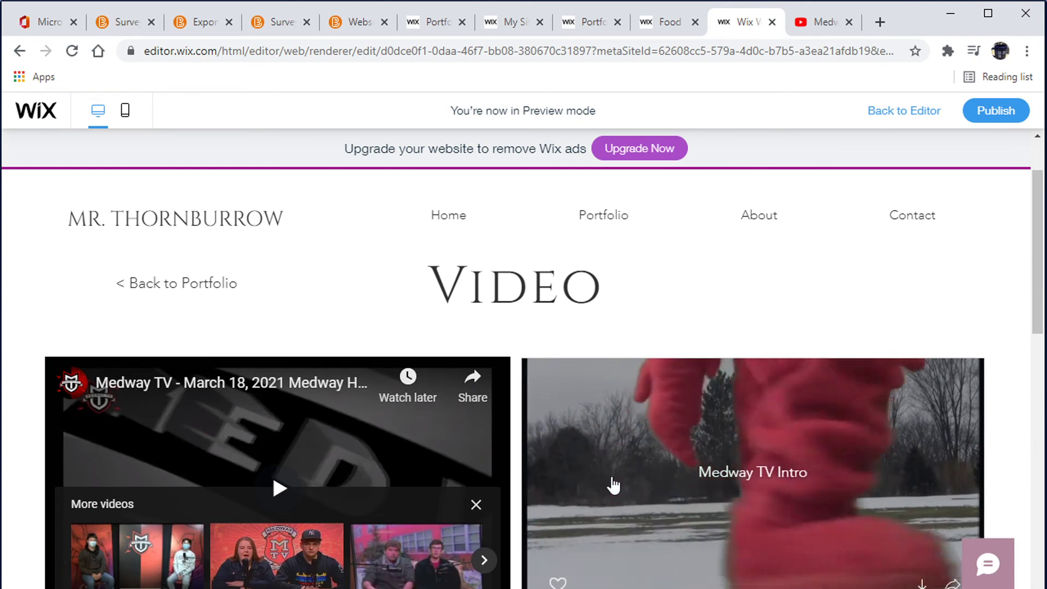
pyautogui.scroll(-2, 608, 484)
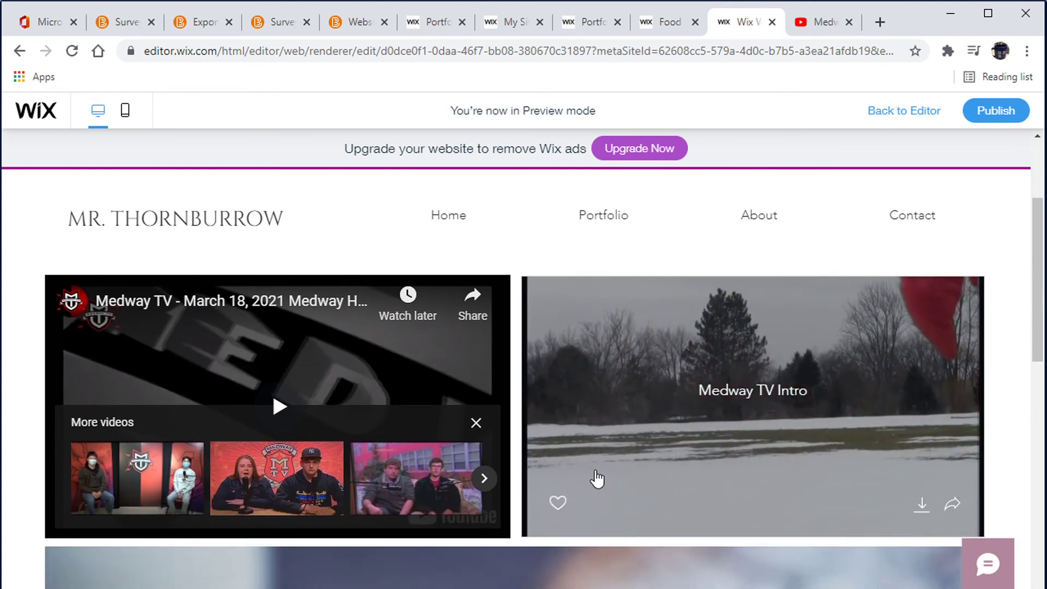
pyautogui.click(584, 392)
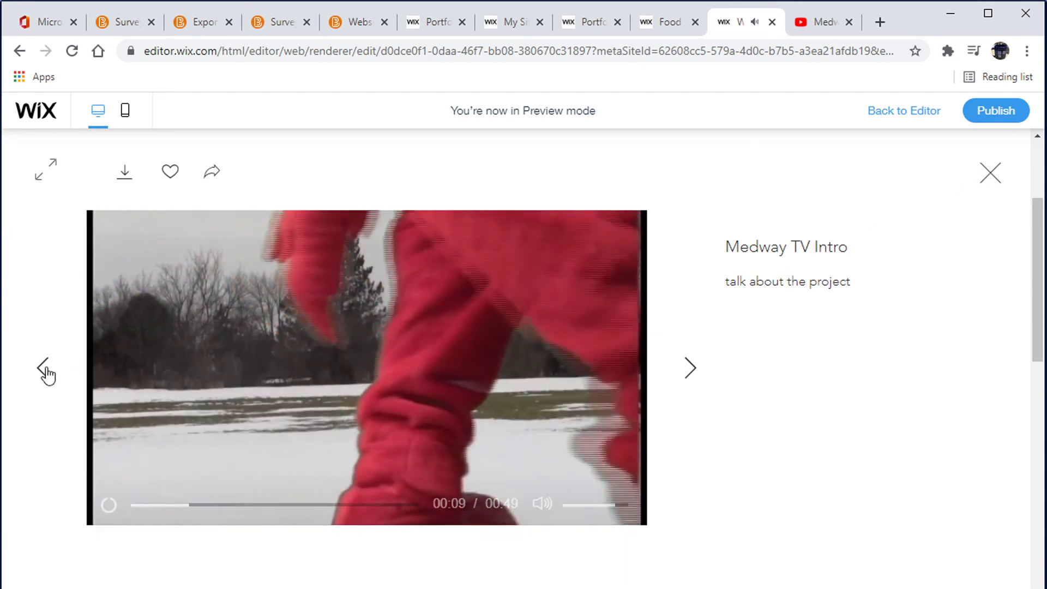
pyautogui.click(43, 370)
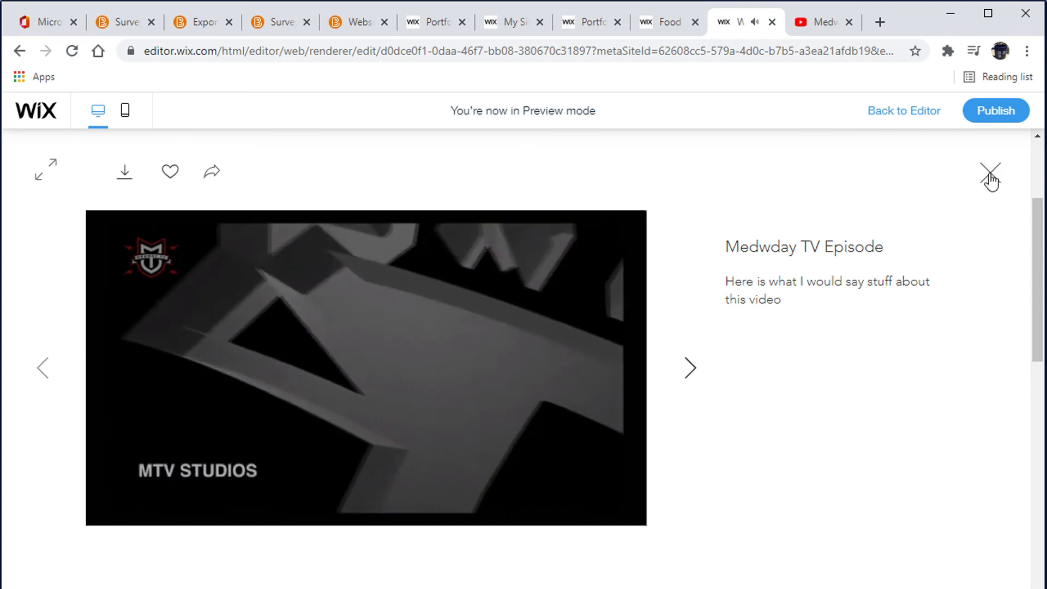
pyautogui.click(992, 175)
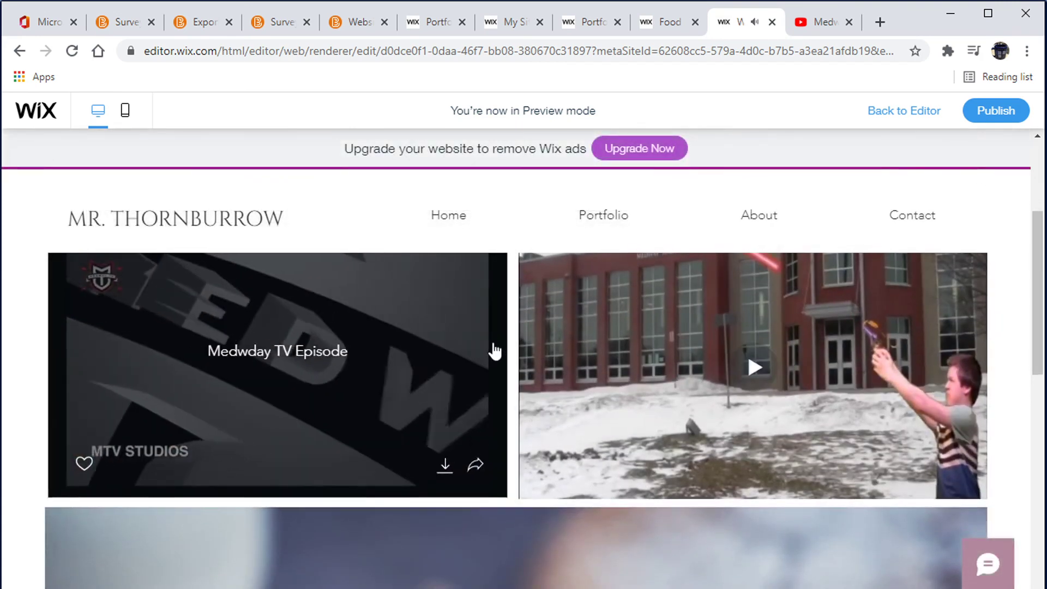